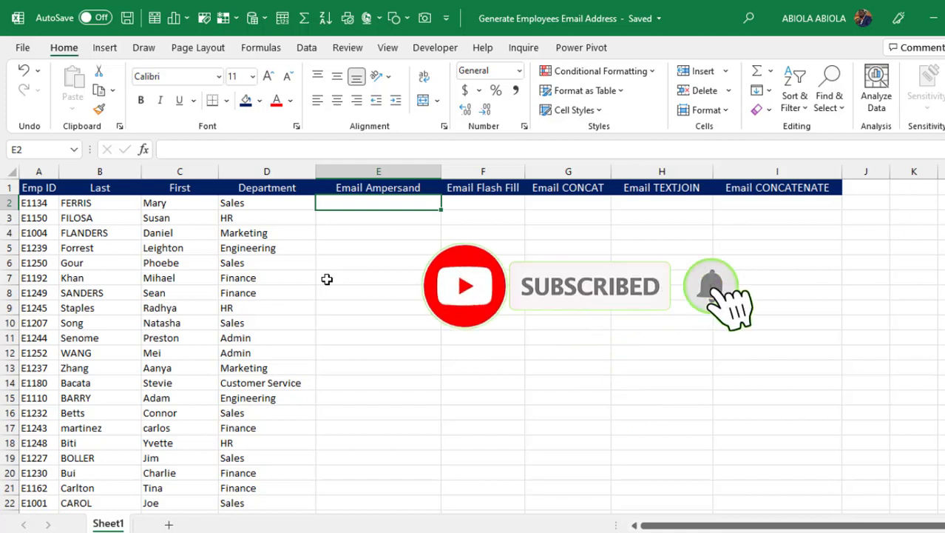
Review the Email Flash Fill, Email CONCAT and first-name columns, then select E2.
click(494, 225)
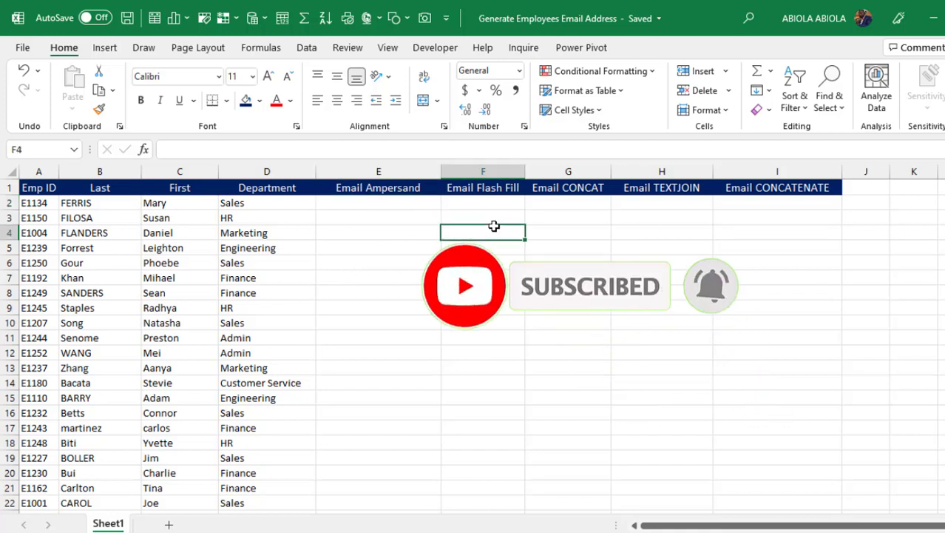
click(570, 224)
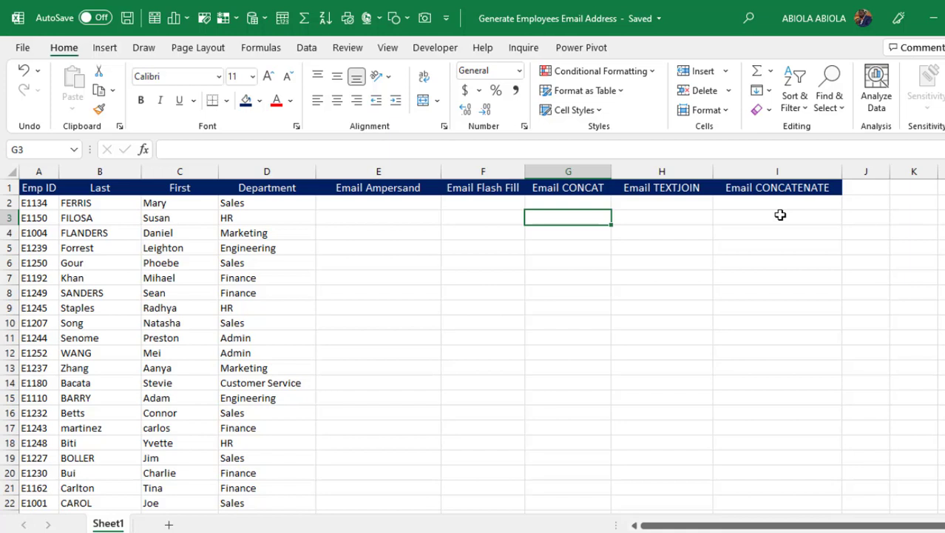
click(216, 274)
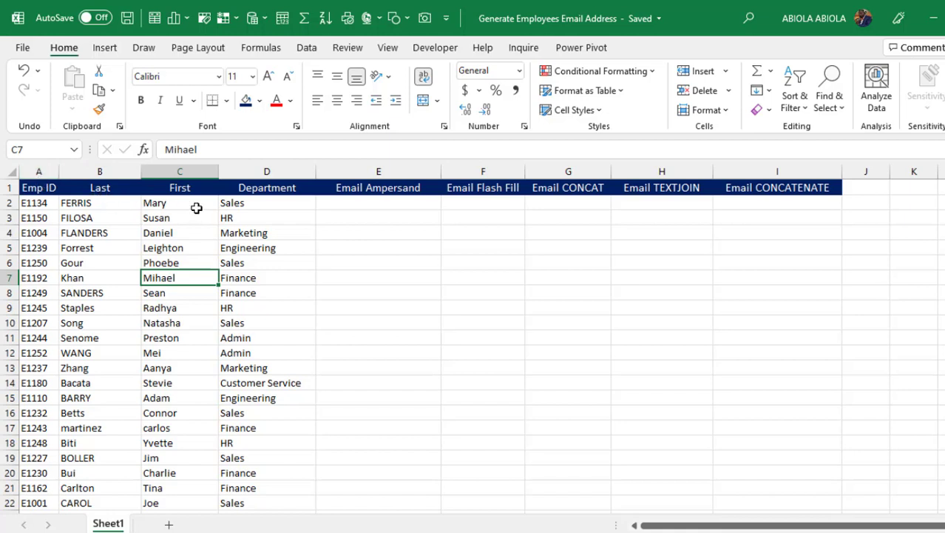
click(385, 207)
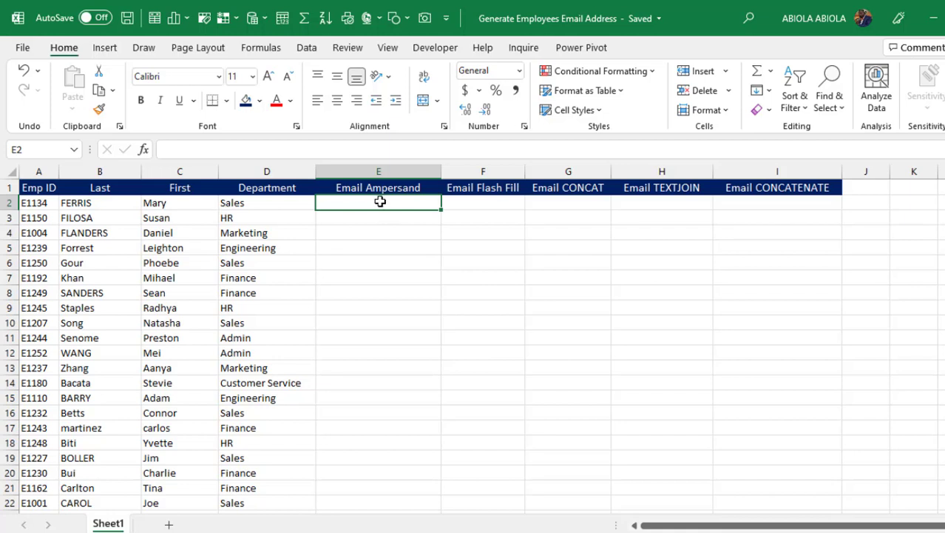
text(=)
click(78, 203)
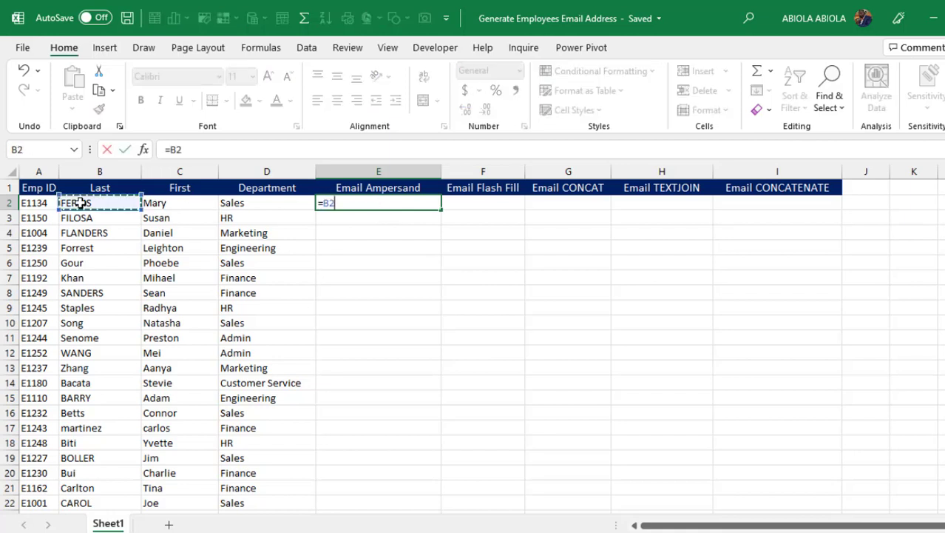
text(&)
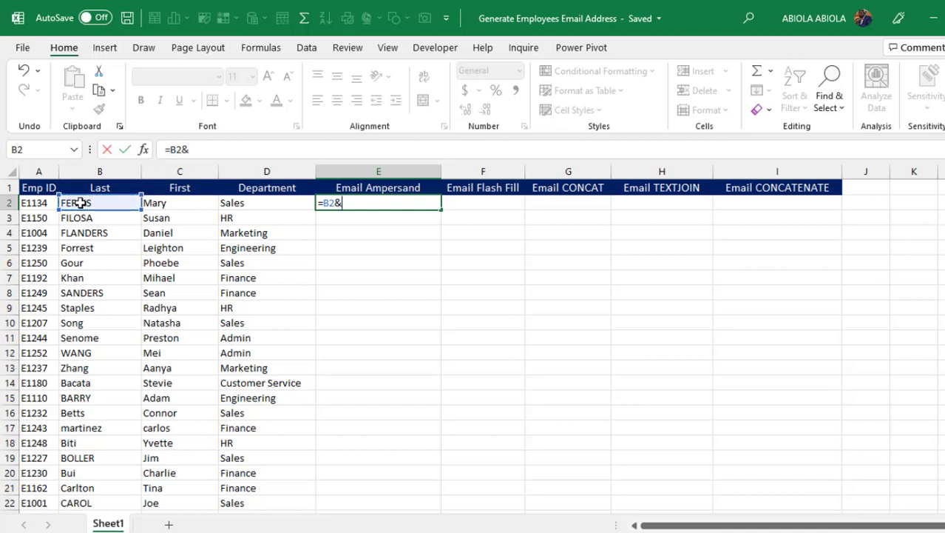
text("."&)
click(175, 202)
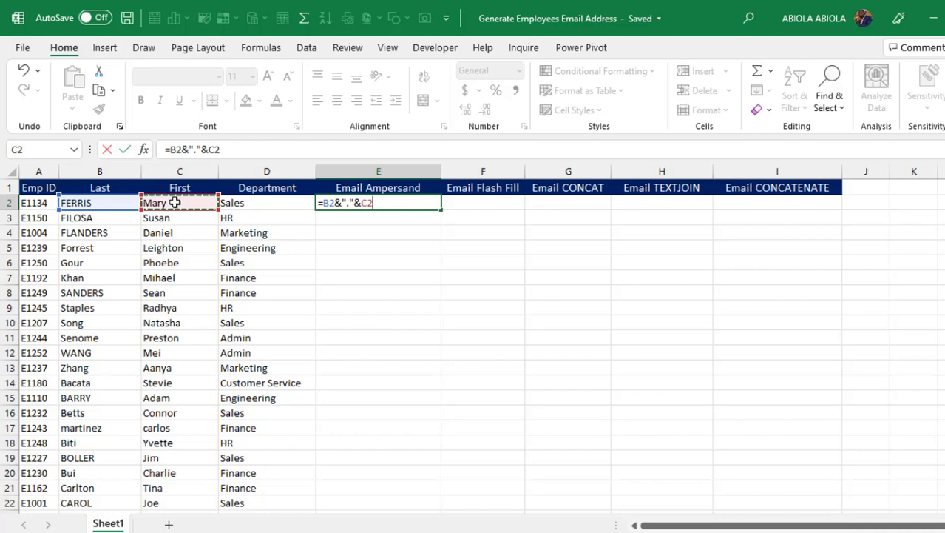
text(&)
text("@yahoo.com")
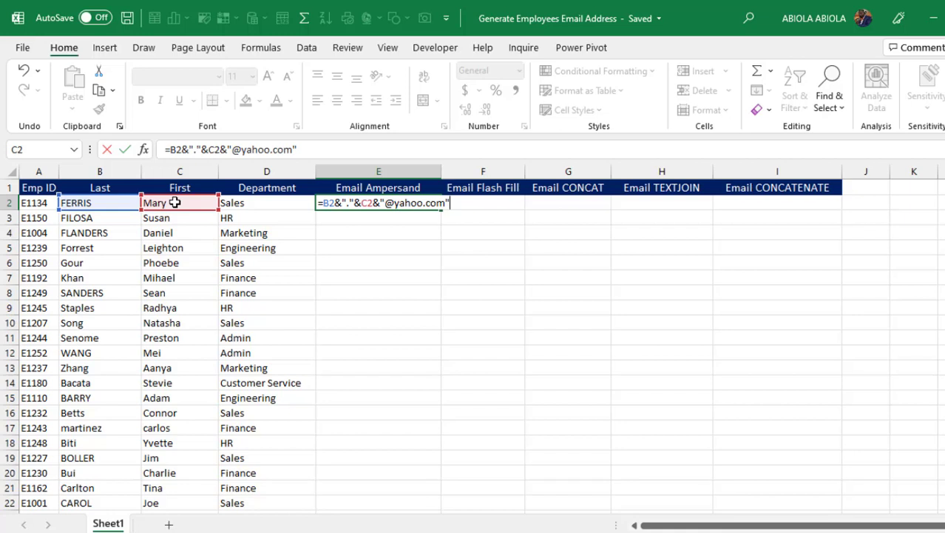
key(ctrl+Return)
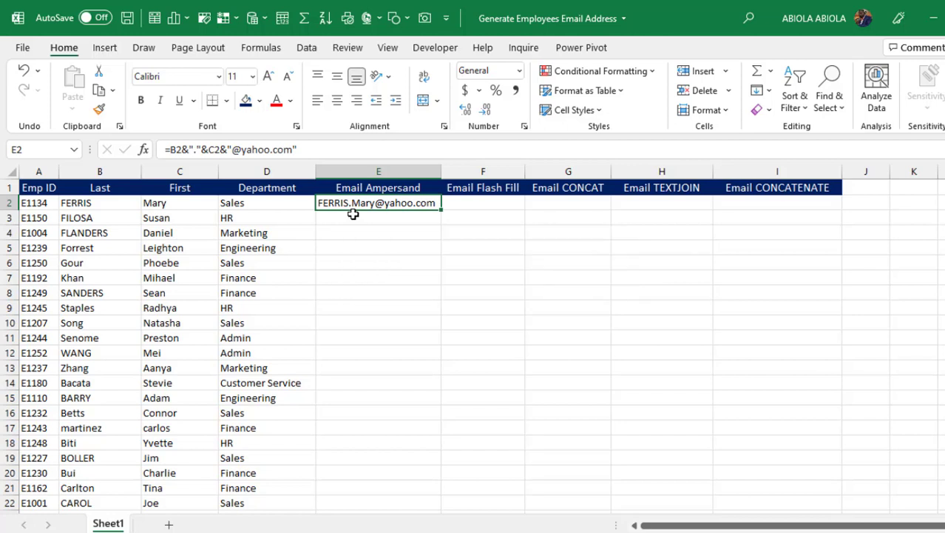
Wrap E2's formula in LOWER() and fill it down column E for every employee.
key(F2)
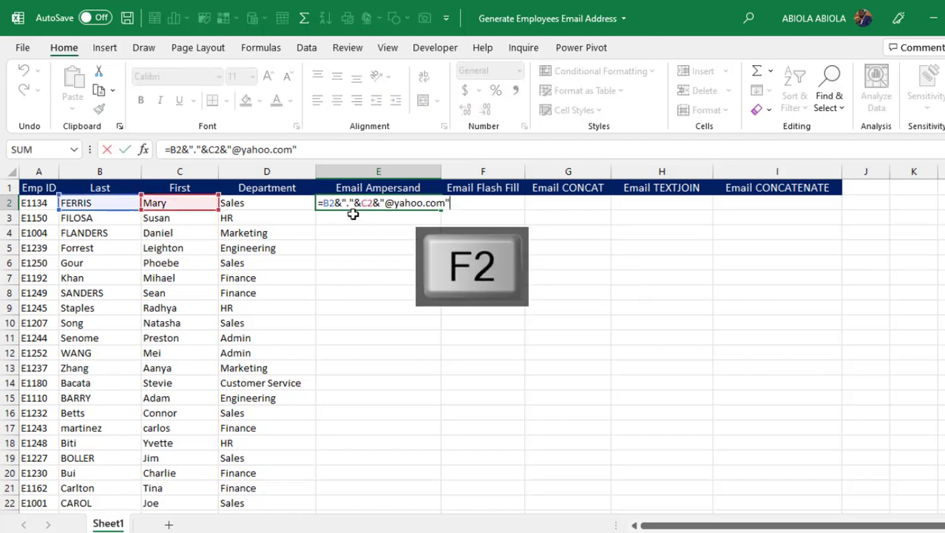
click(323, 202)
text(lowe)
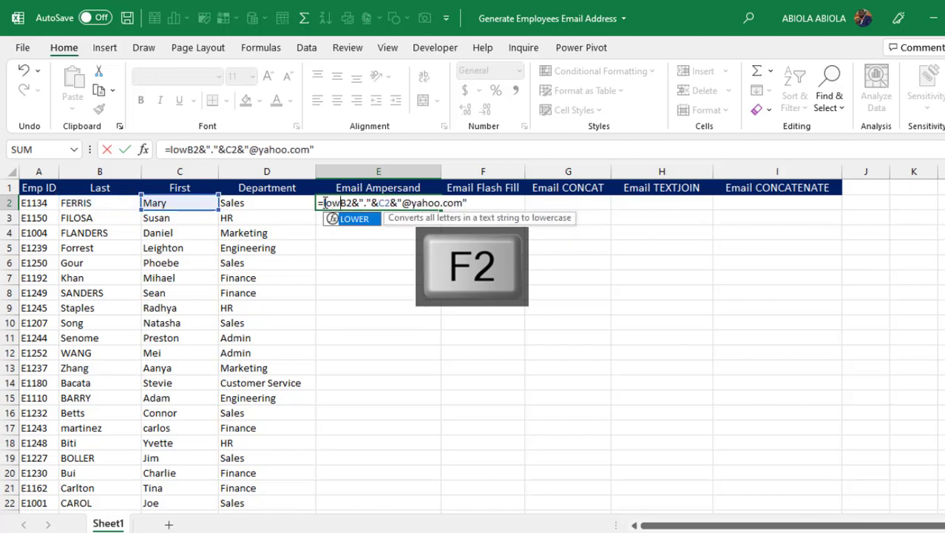
key(Tab)
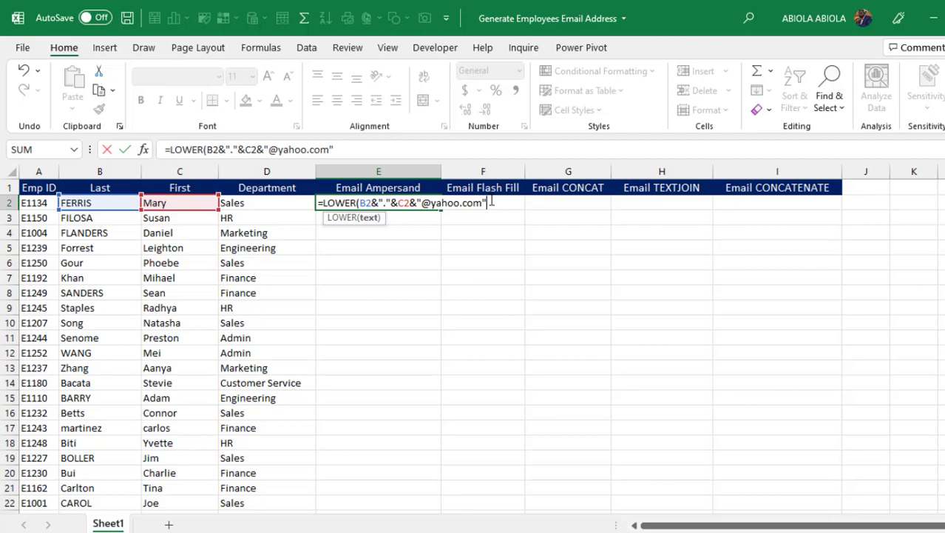
text())
key(ctrl+Return)
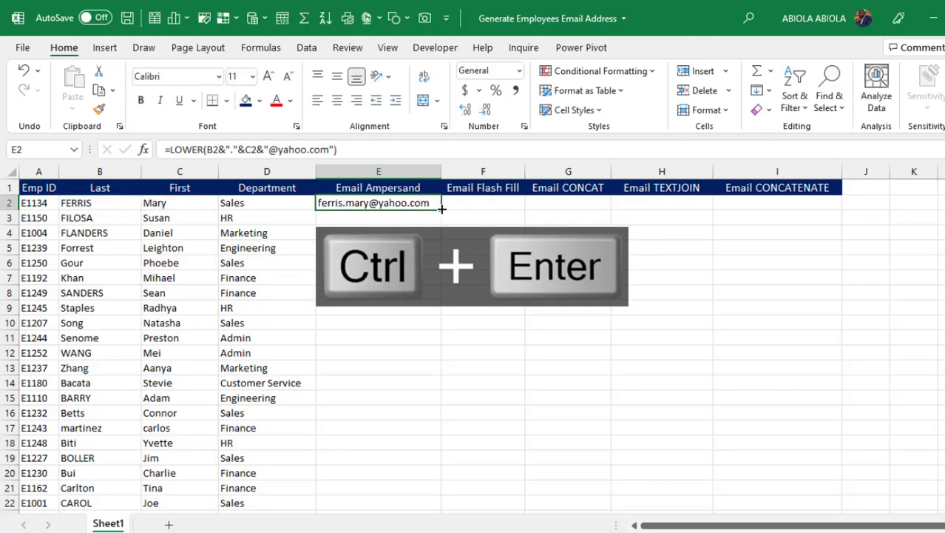
double_click(442, 209)
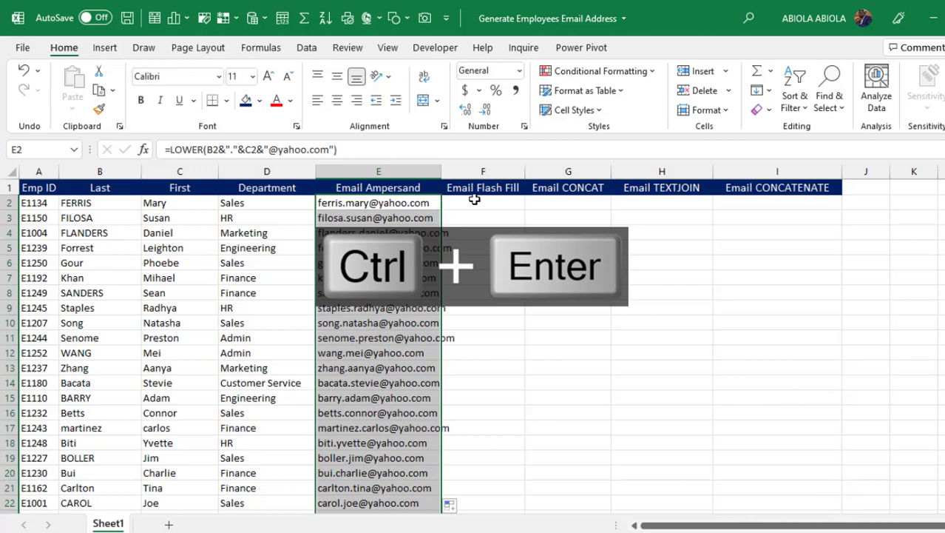
click(475, 198)
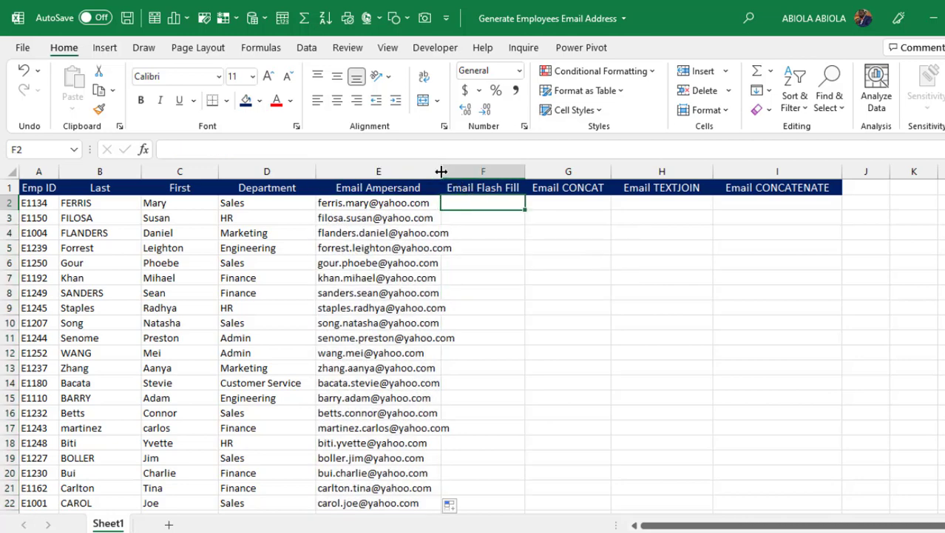
double_click(441, 171)
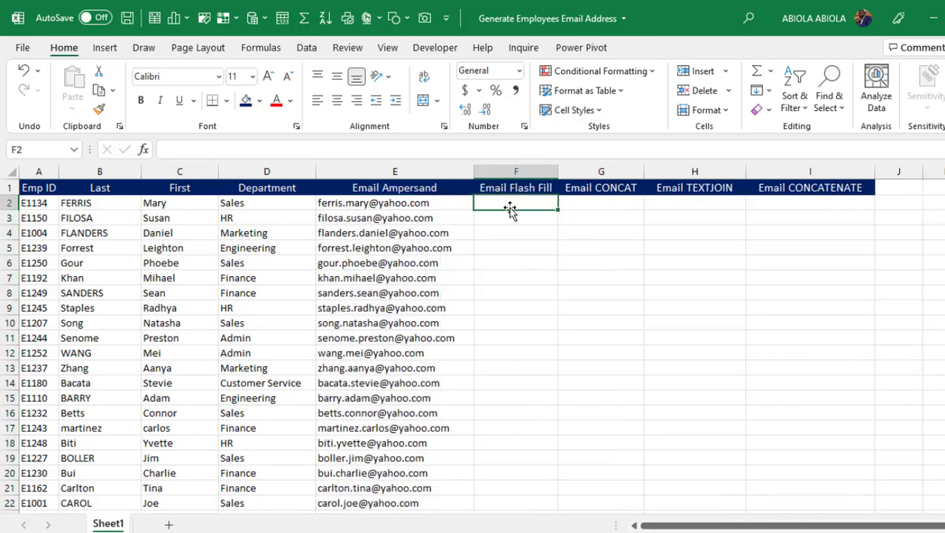
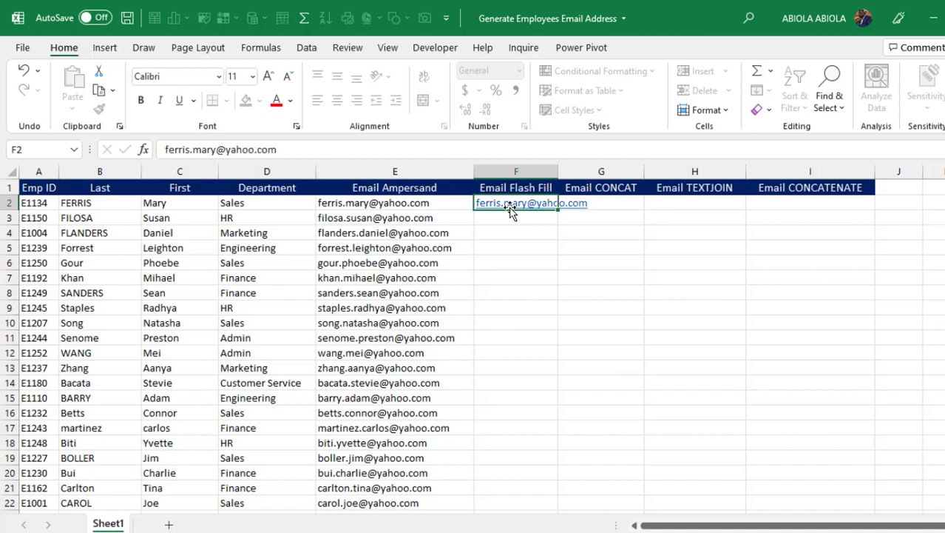
key(Return)
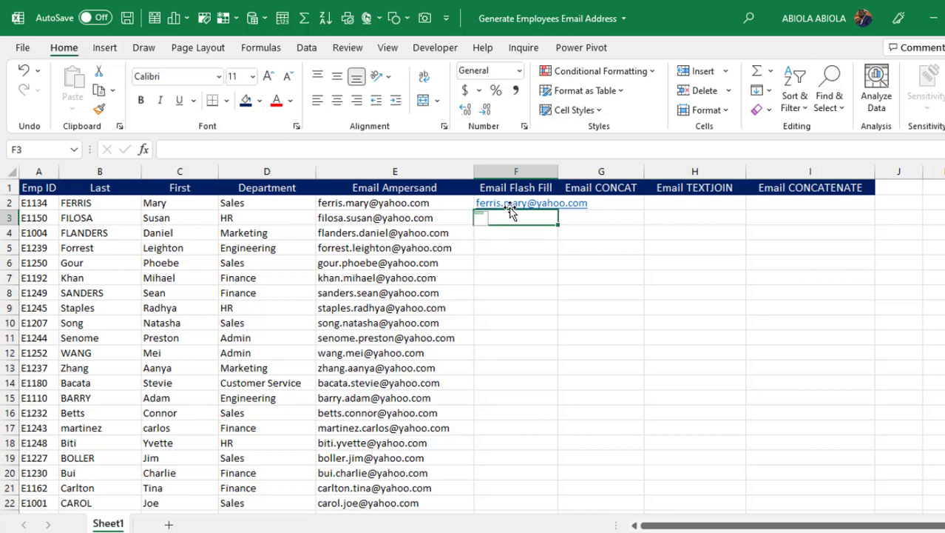
key(ctrl+e)
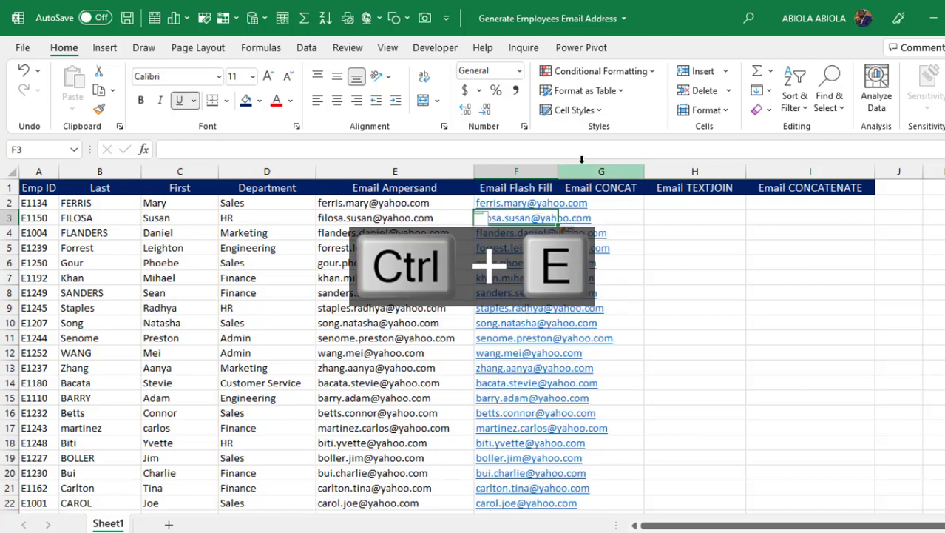
double_click(557, 171)
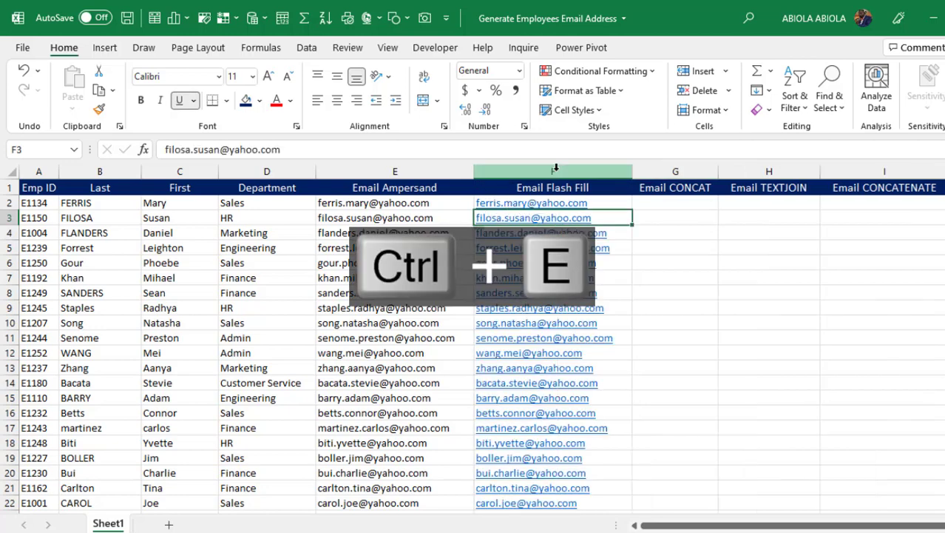
click(677, 203)
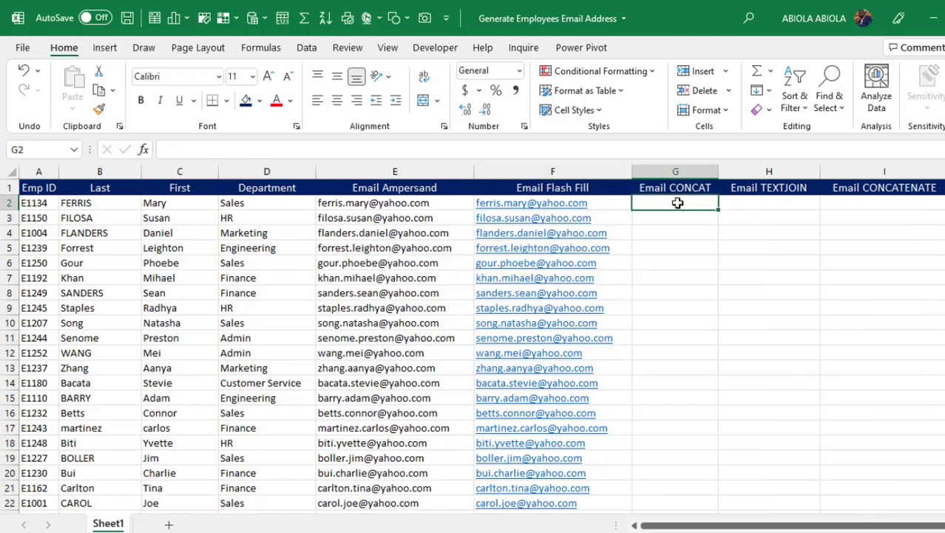
text(=cona)
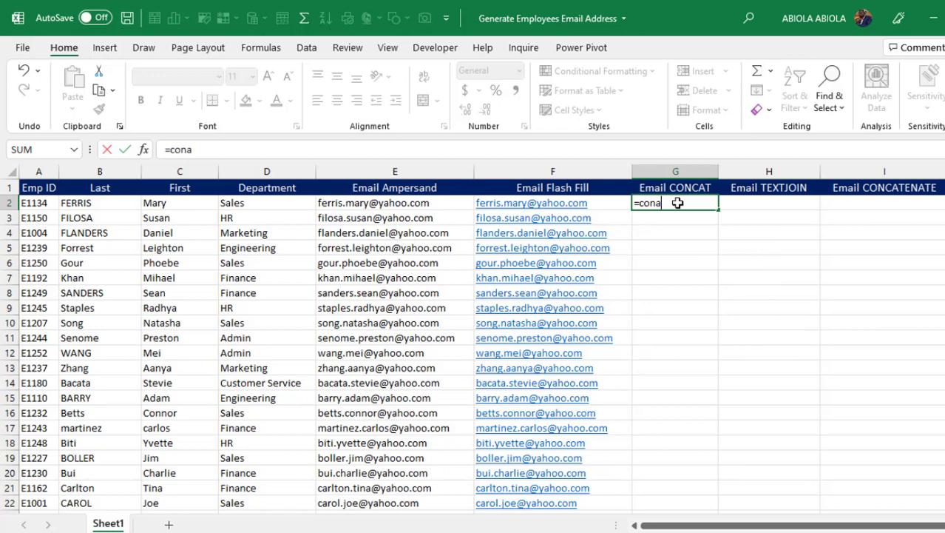
key(BackSpace)
text(c)
key(Tab)
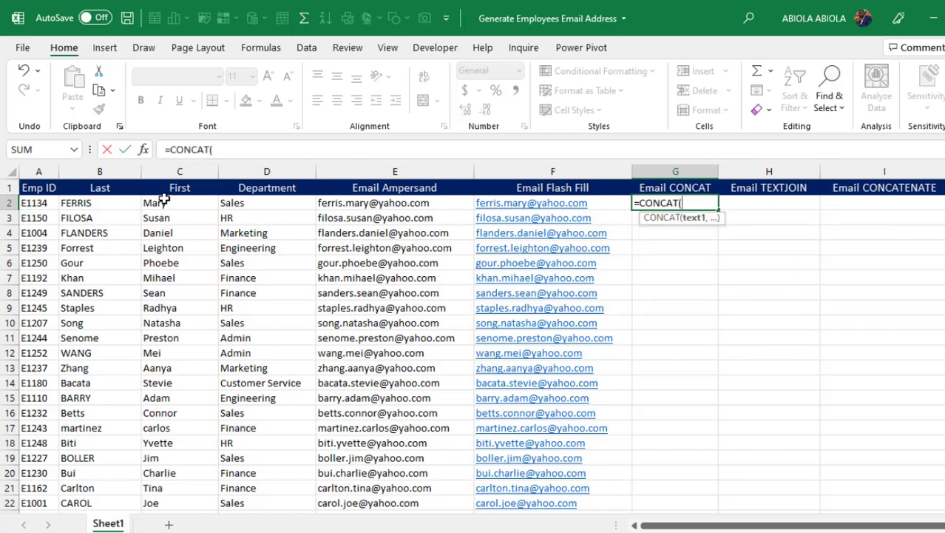
click(107, 204)
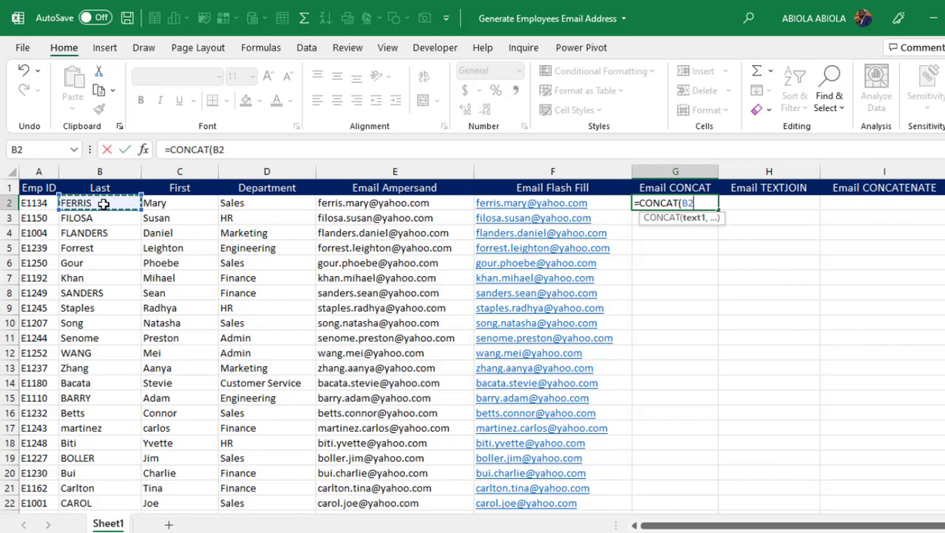
text(,)
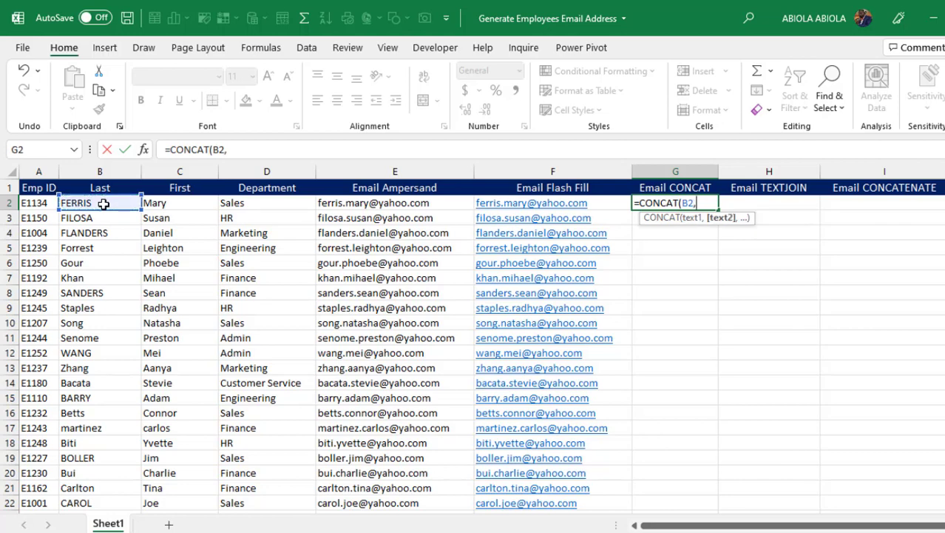
text(".",)
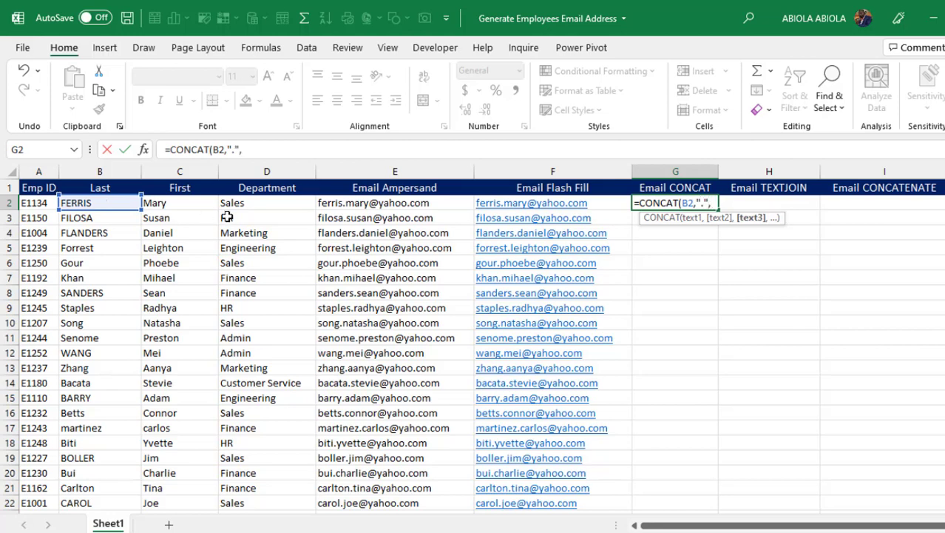
click(191, 205)
text(,")
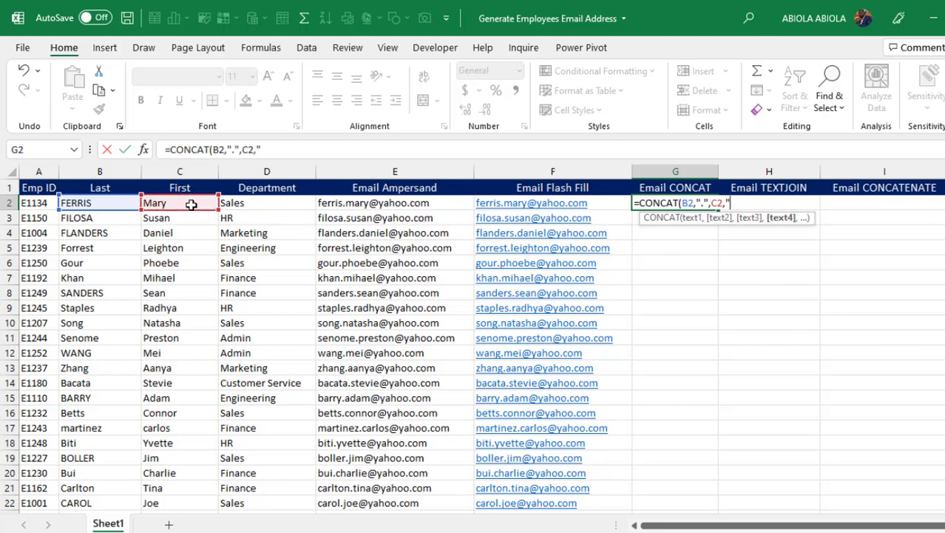
text(@yahh)
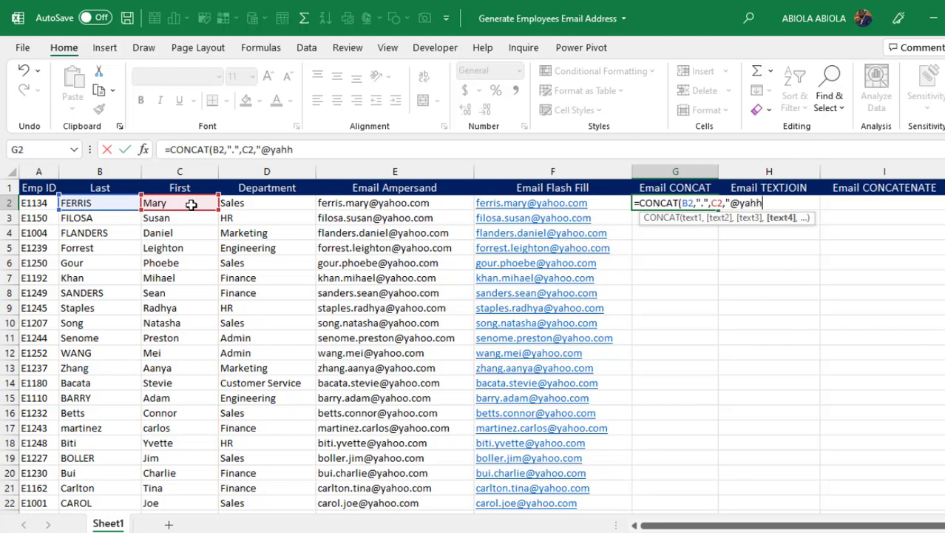
key(BackSpace)
text(oo.com"))
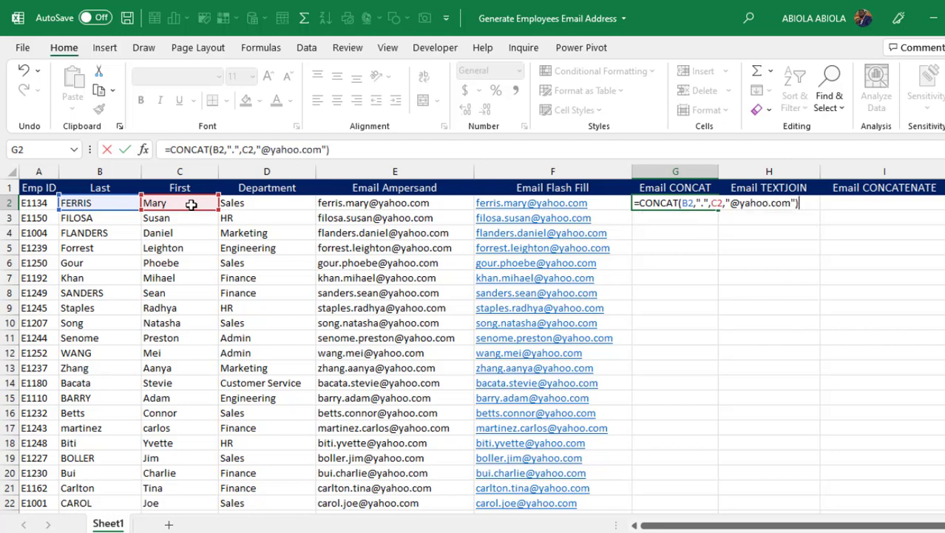
key(ctrl+Return)
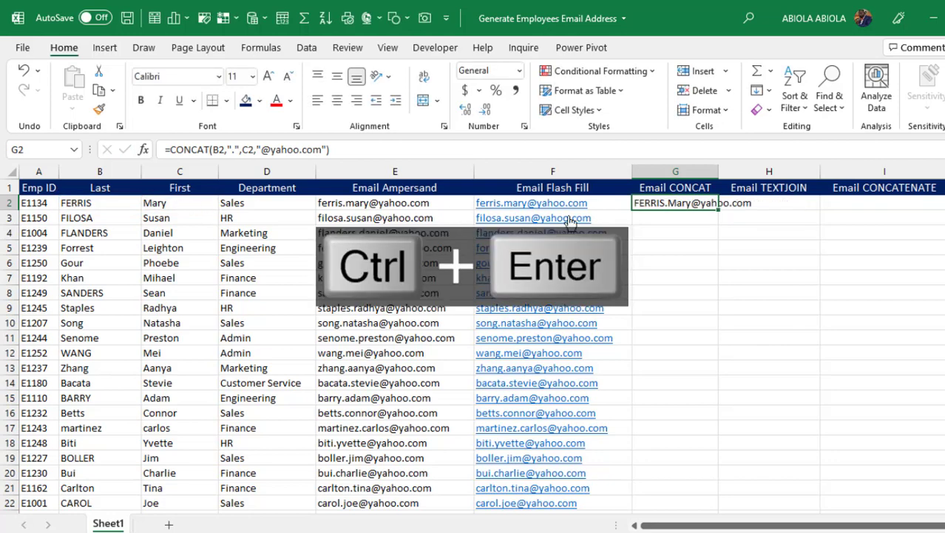
Wrap G2's formula in LOWER, fill it down column G, and autofit the column.
key(F2)
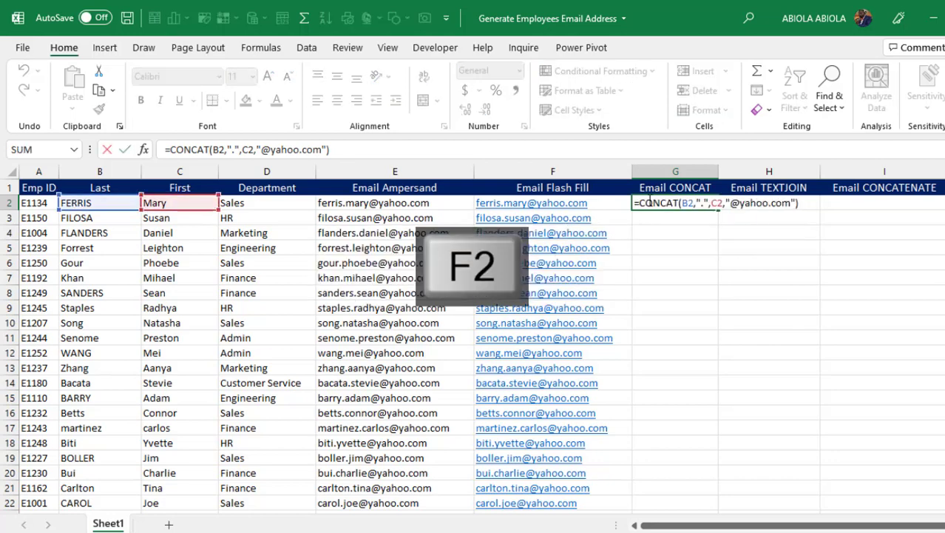
click(640, 203)
text(lower)
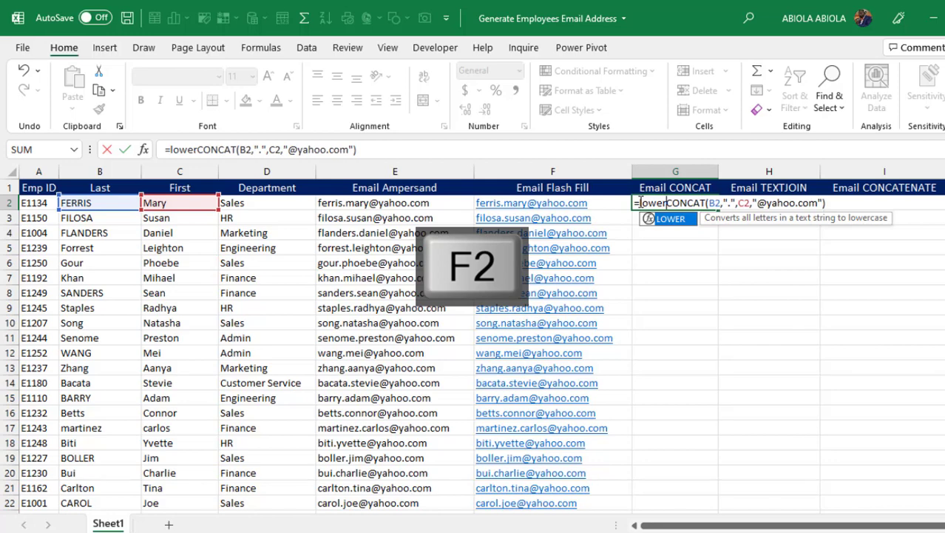
key(Tab)
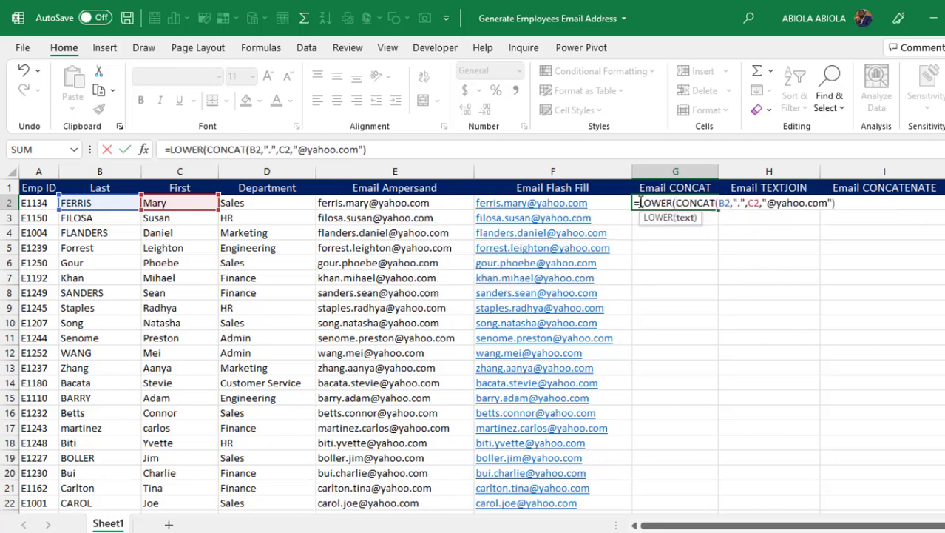
key(ctrl+Return)
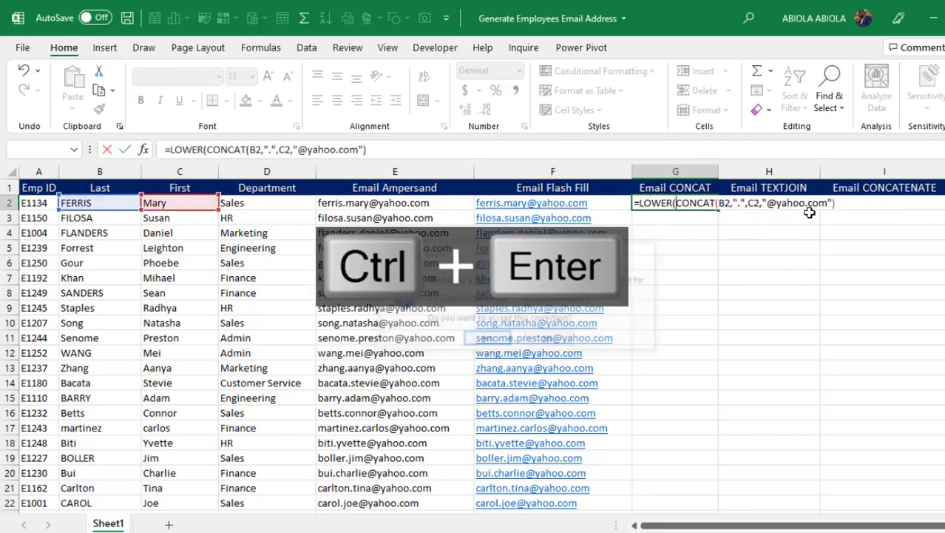
key(ctrl+Return)
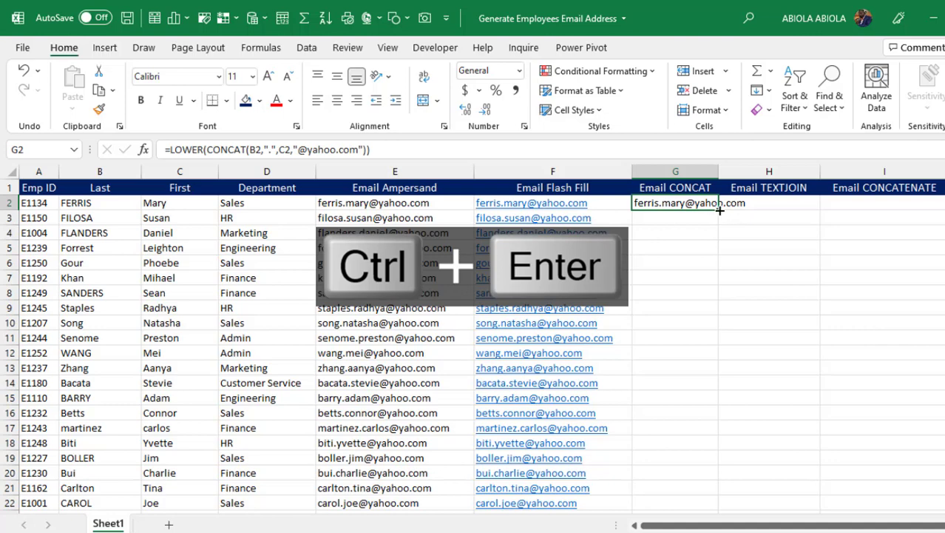
double_click(718, 211)
double_click(721, 171)
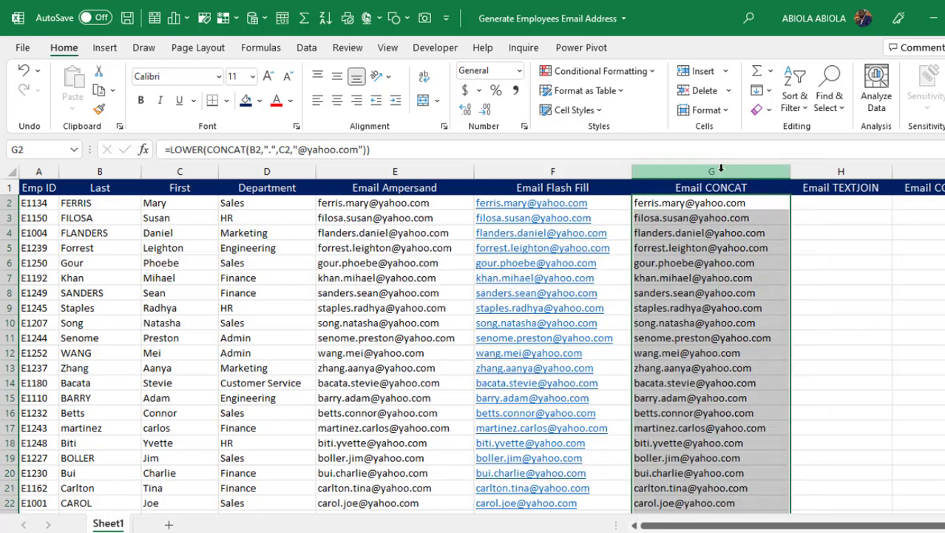
drag(799, 525, 829, 525)
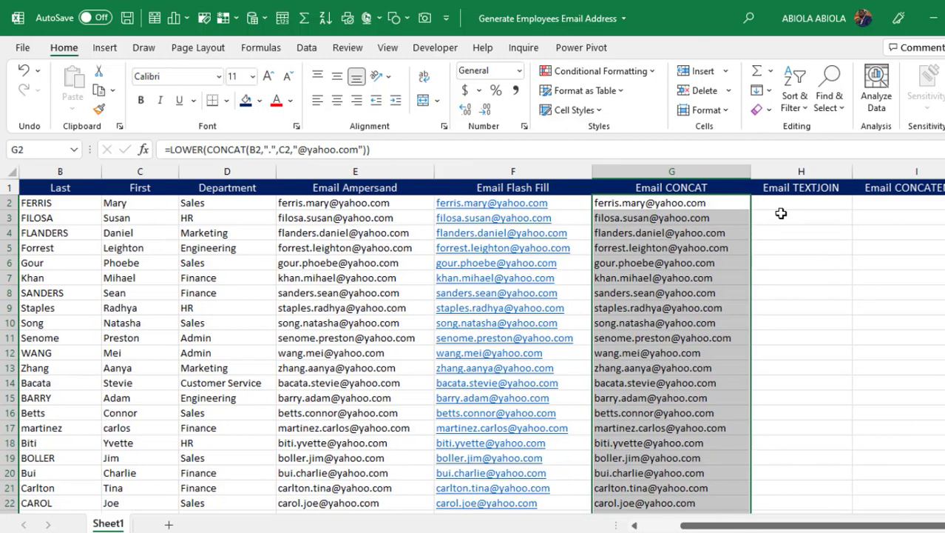
click(781, 205)
text(=text)
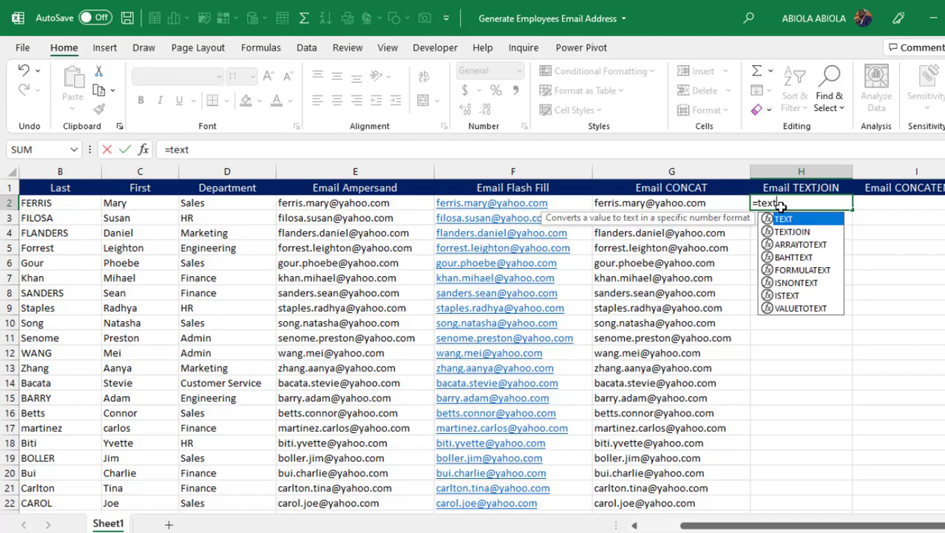
key(Down)
key(Tab)
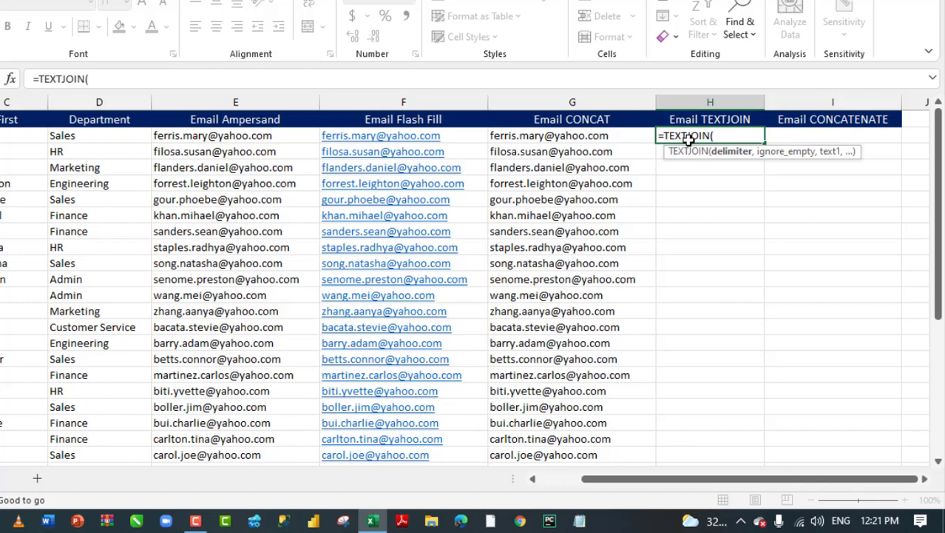
text(,,)
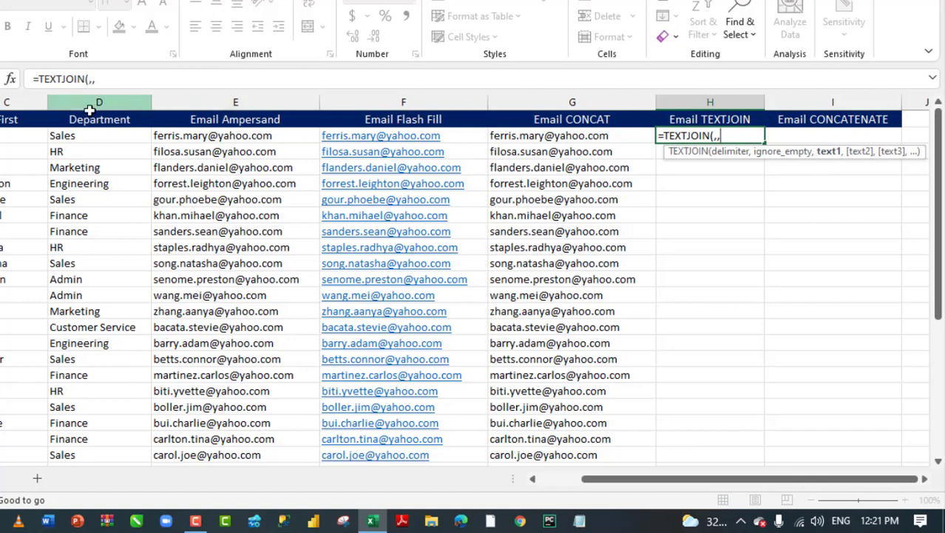
text(B2)
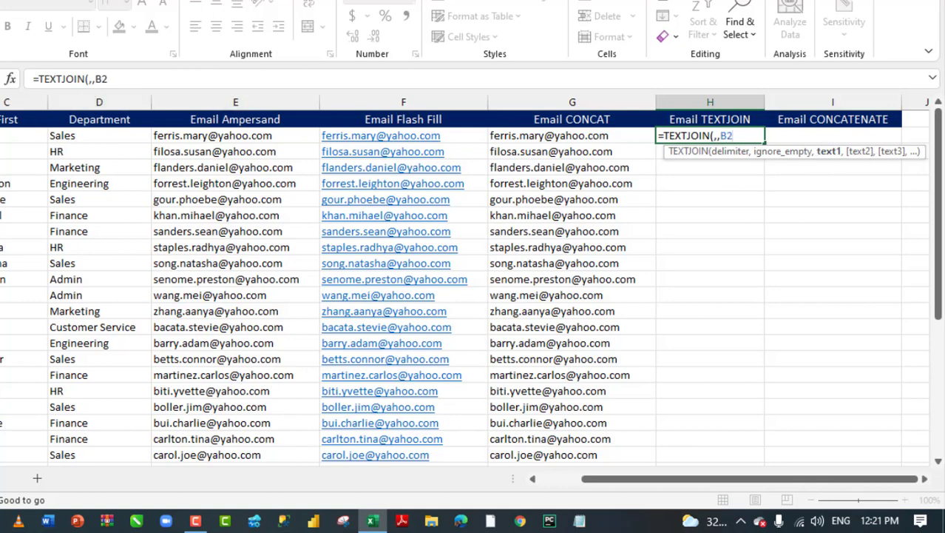
text(,)
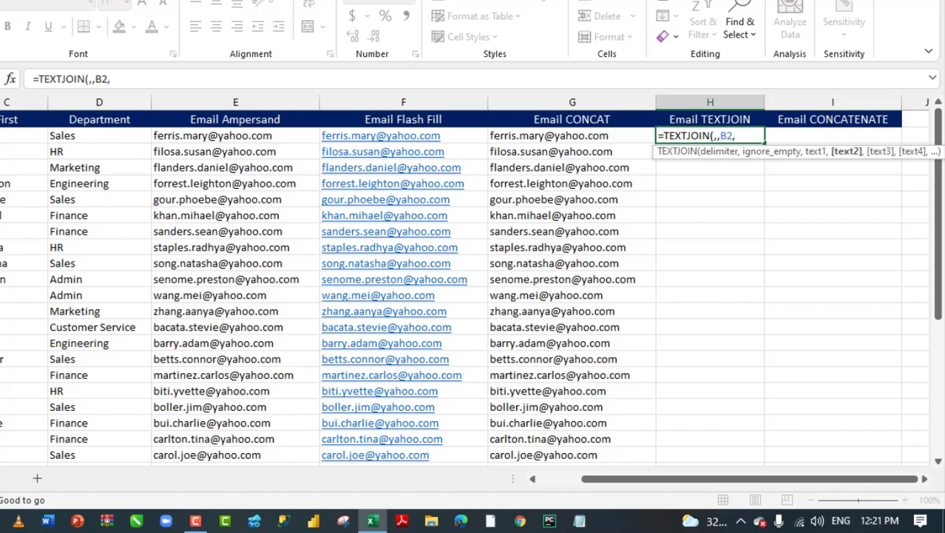
text(".",)
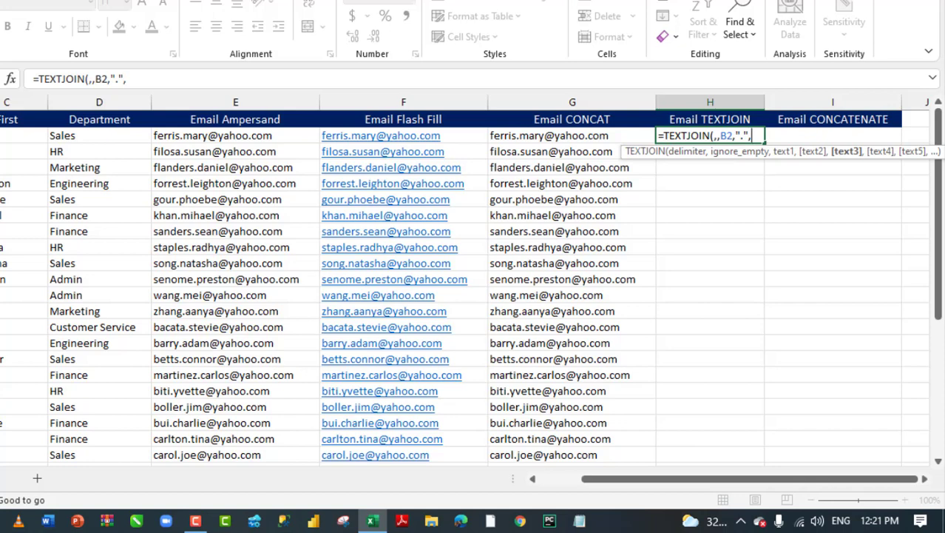
click(16, 132)
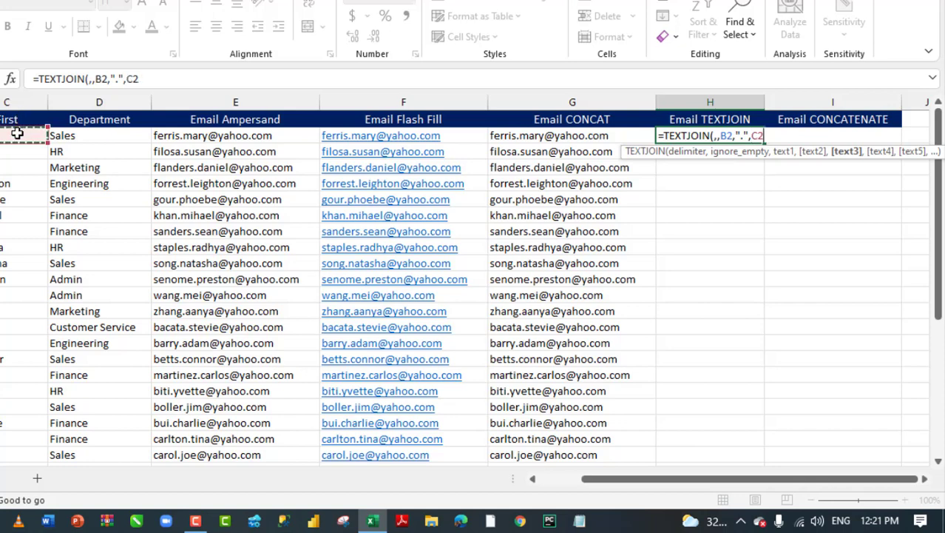
text(,)
text(")
text(@)
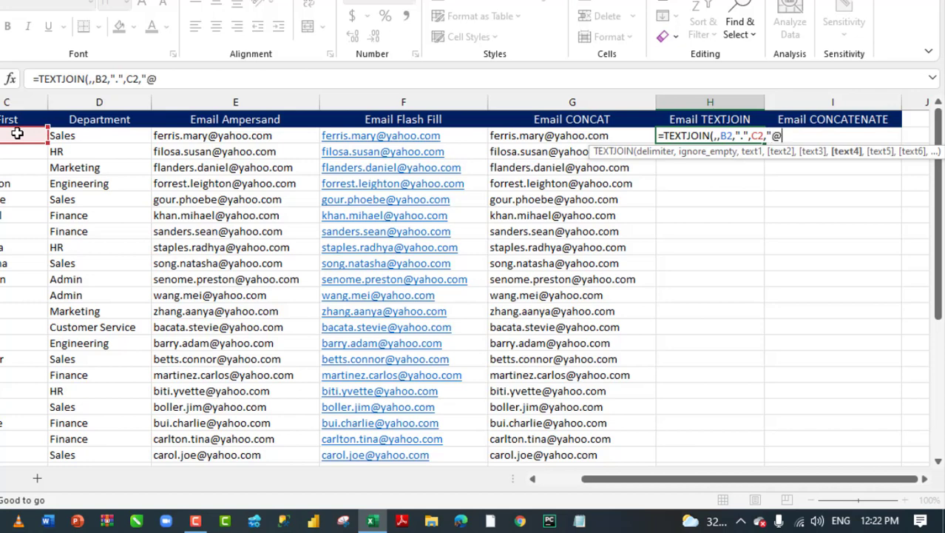
text(yahoo.com")
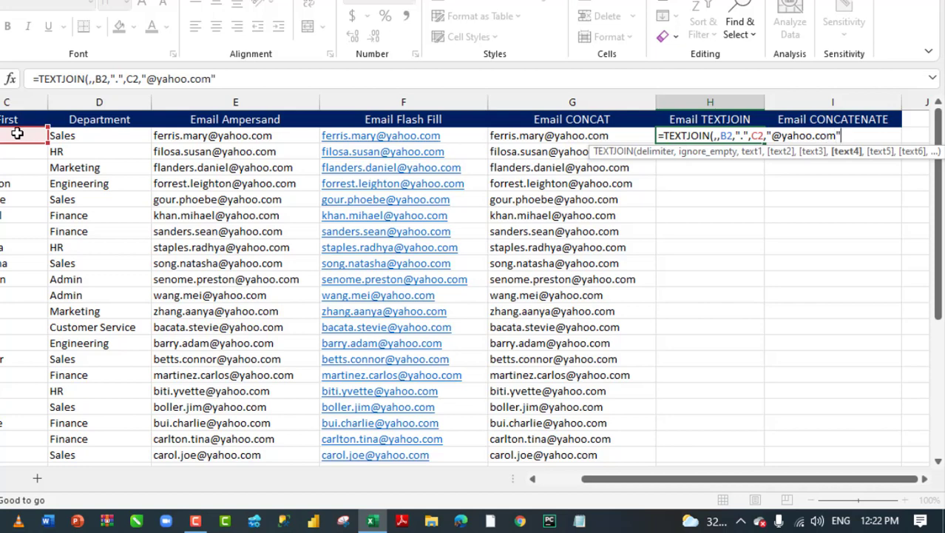
text())
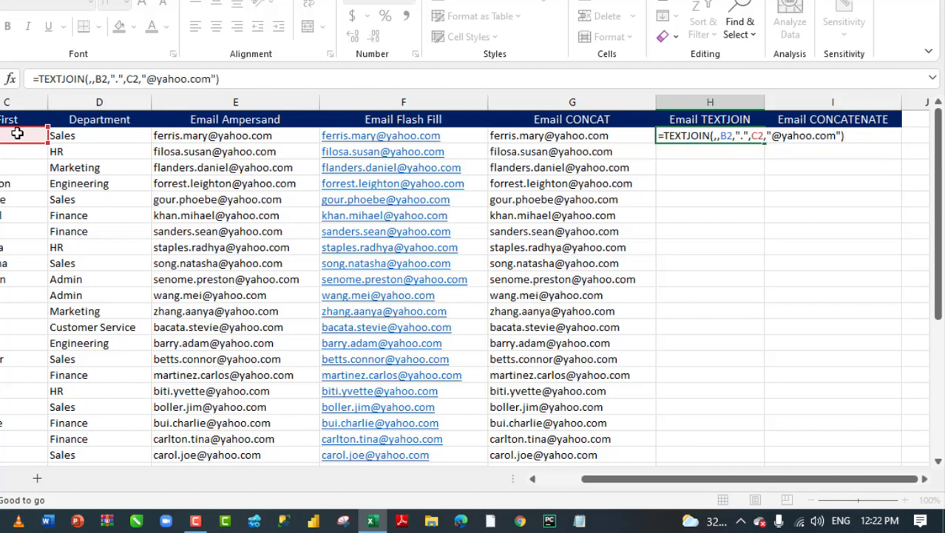
key(ctrl+Return)
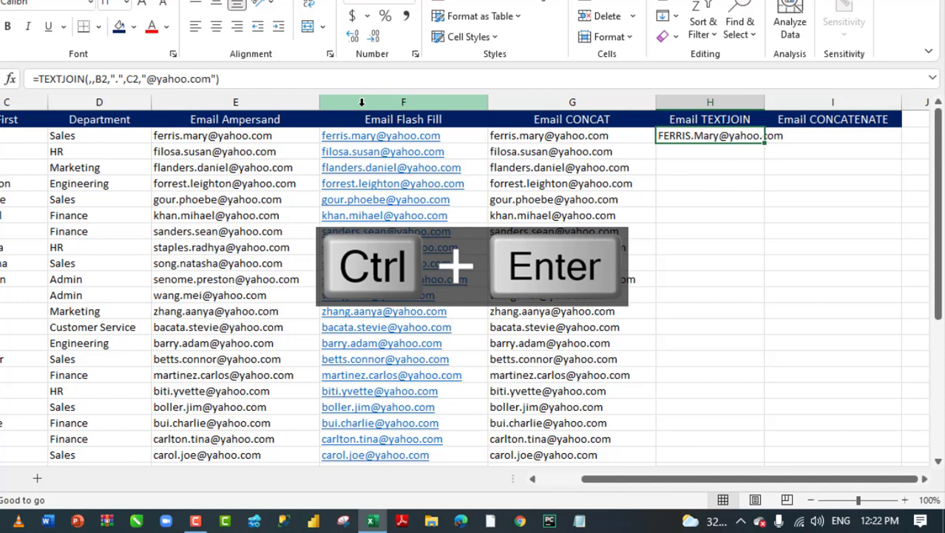
Wrap H2's formula in LOWER and fill it down the Email TEXTJOIN column.
key(F2)
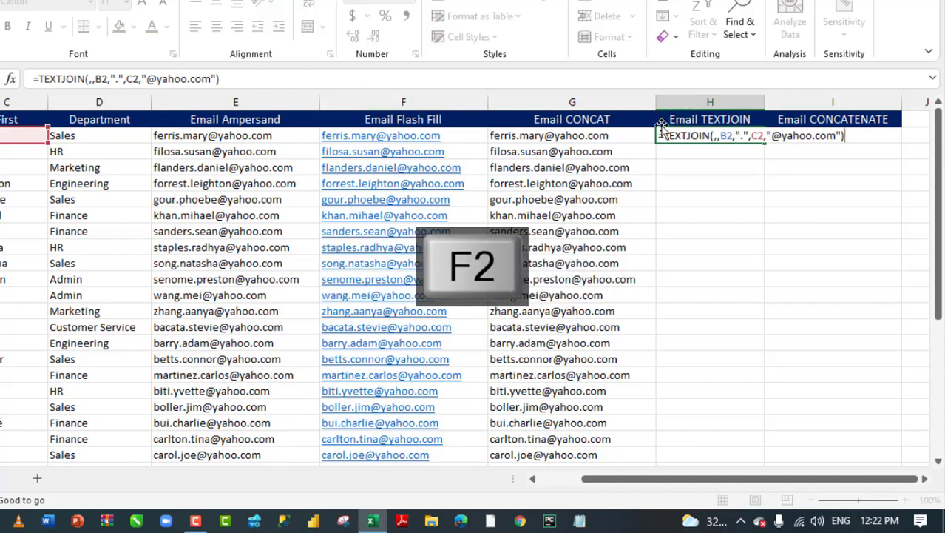
click(665, 136)
text(lowe)
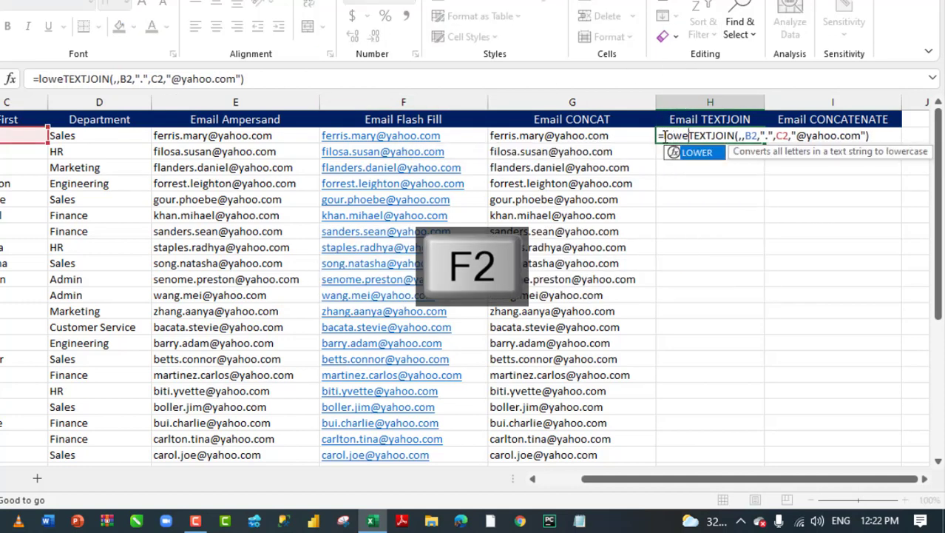
key(Tab)
key(ctrl+Return)
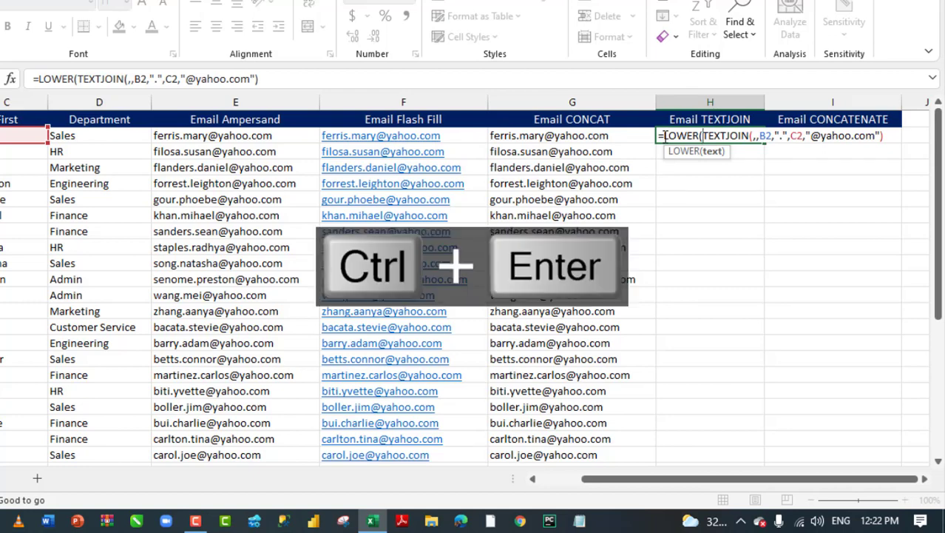
key(ctrl+Return)
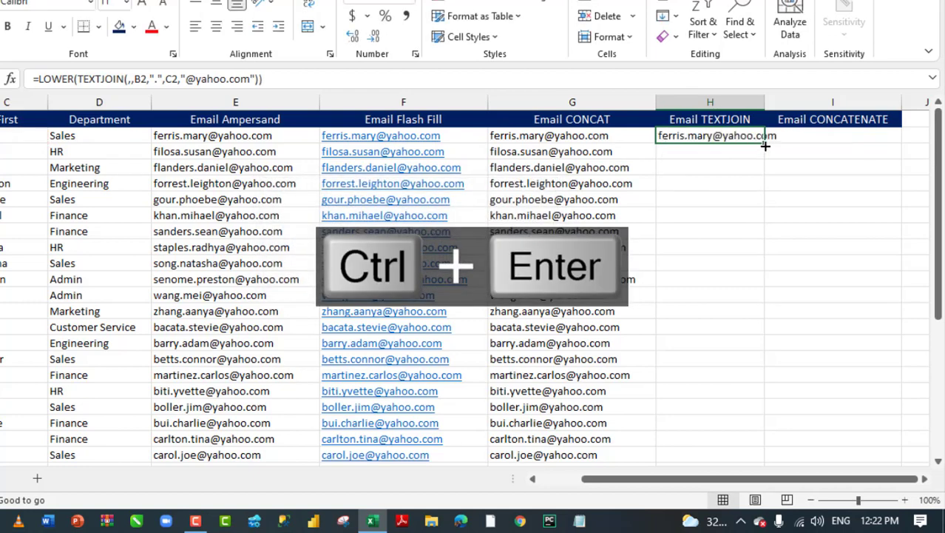
double_click(764, 143)
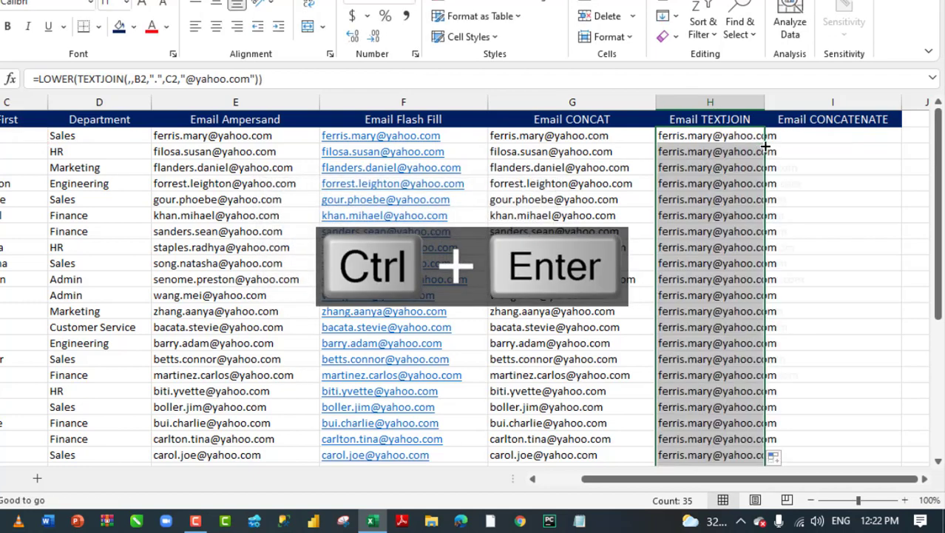
click(814, 131)
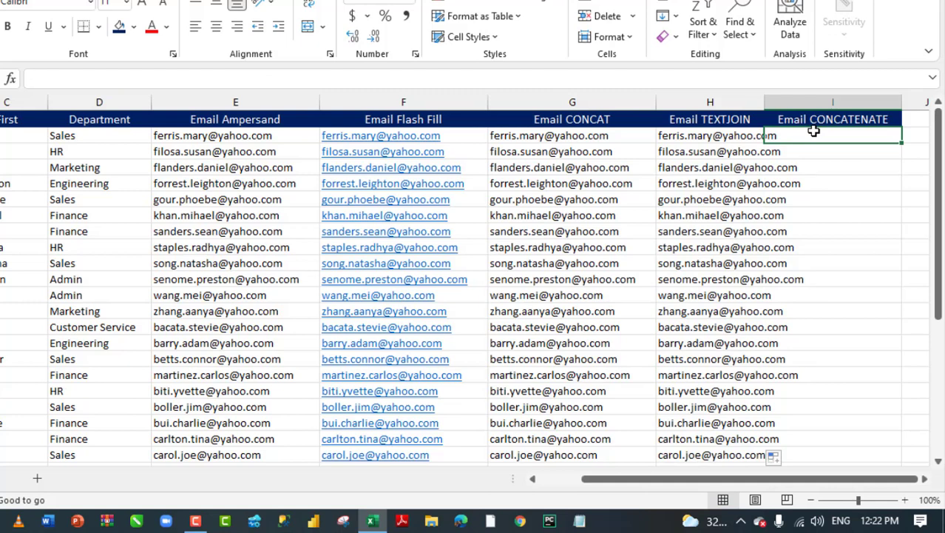
drag(767, 108, 824, 108)
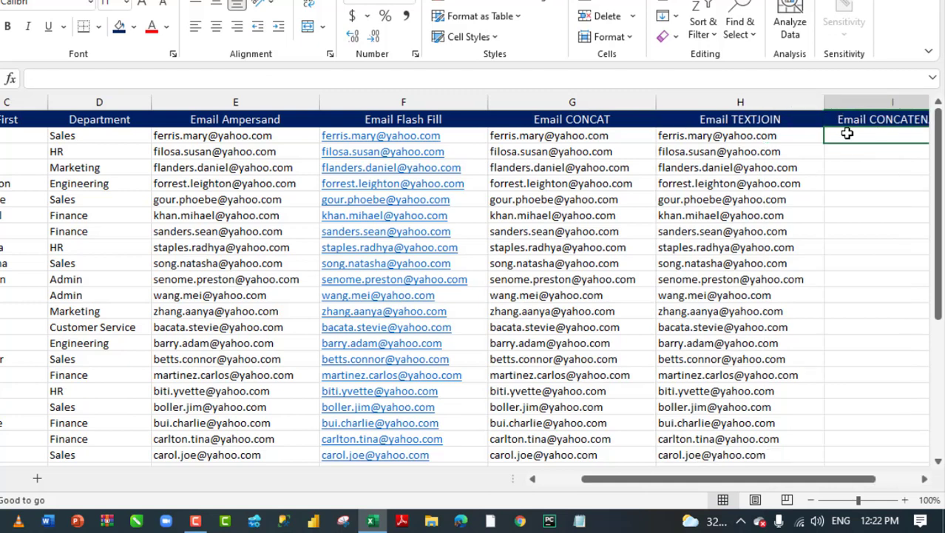
text(=conte)
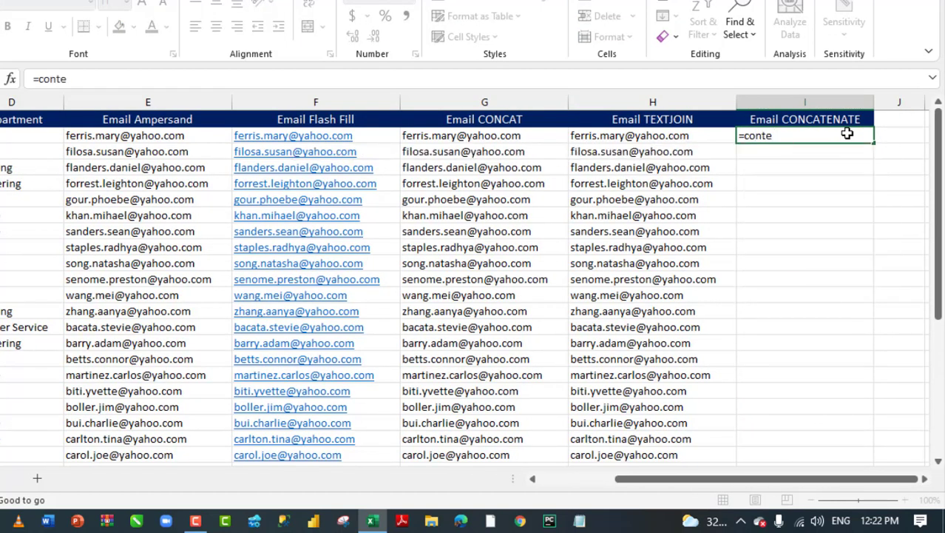
key(BackSpace)
key(BackSpace)
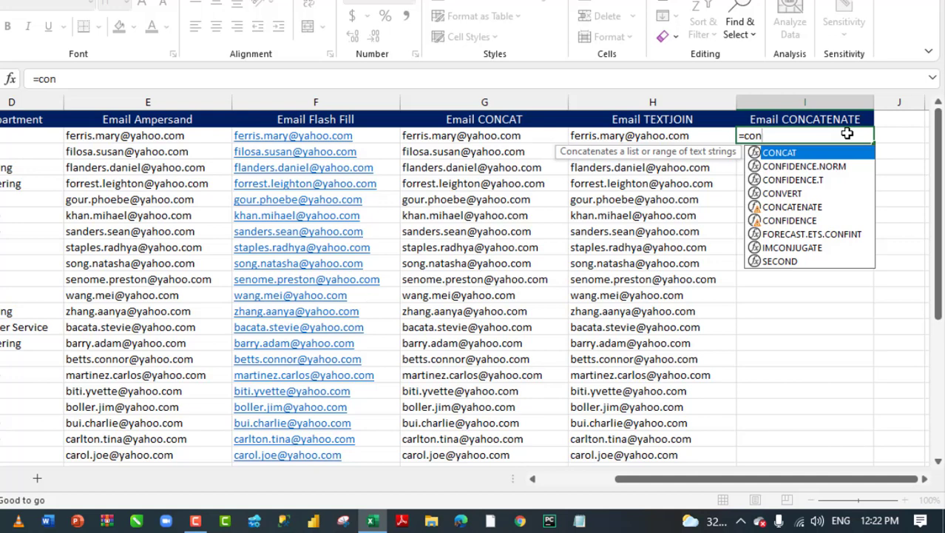
key(Down)
key(Down)
key(Down)
key(Down)
key(Tab)
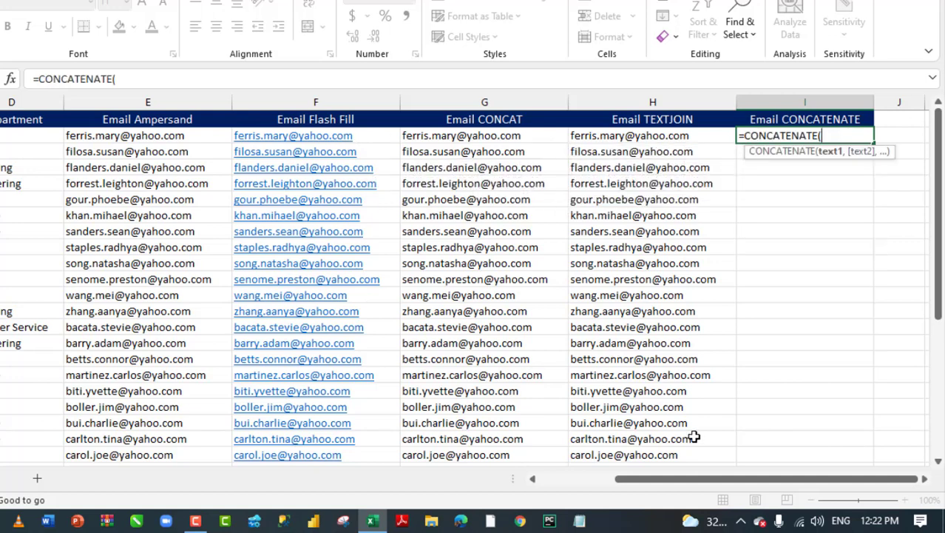
drag(692, 483, 576, 485)
click(4, 136)
text(,)
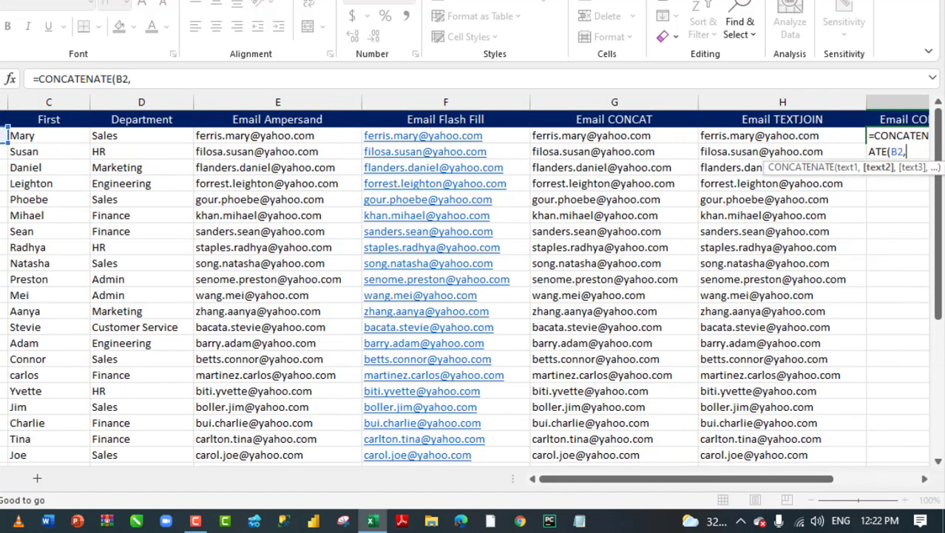
text(".)
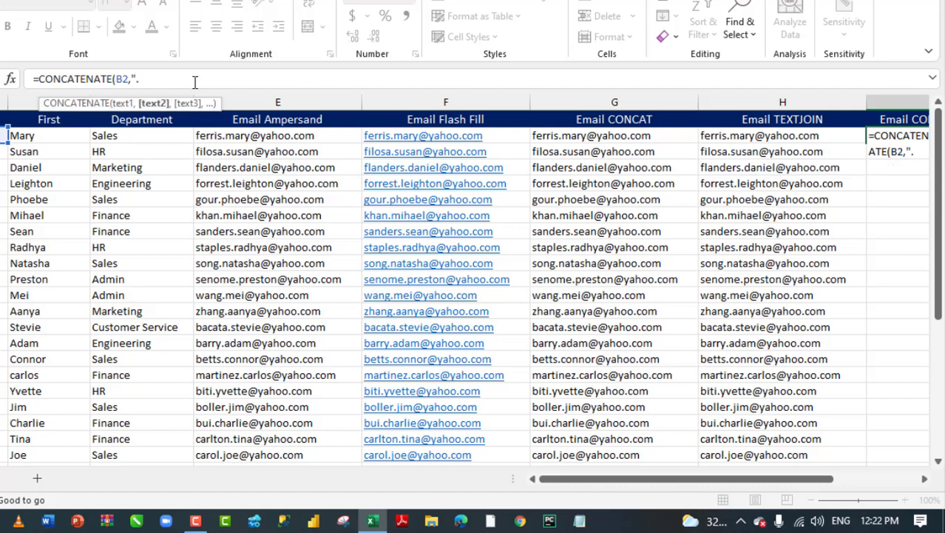
text(",)
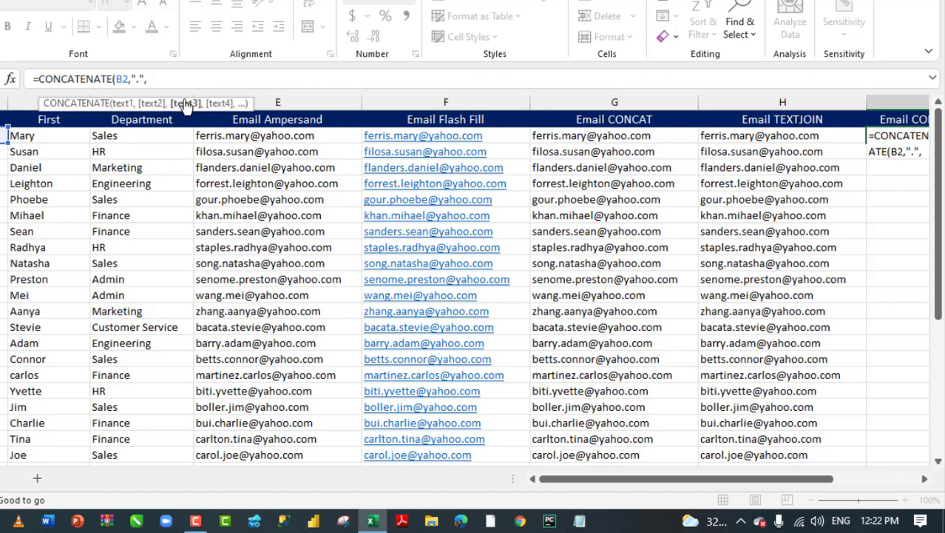
click(43, 134)
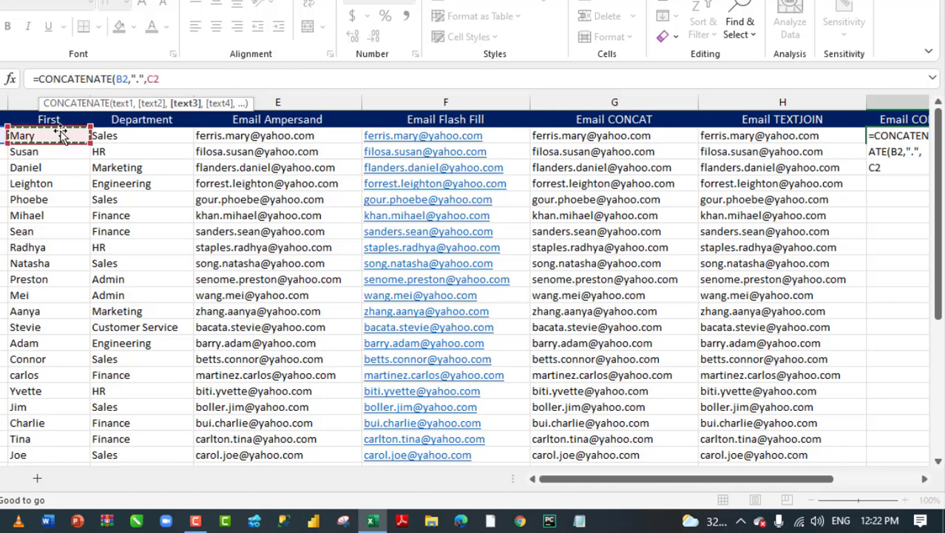
text(,)
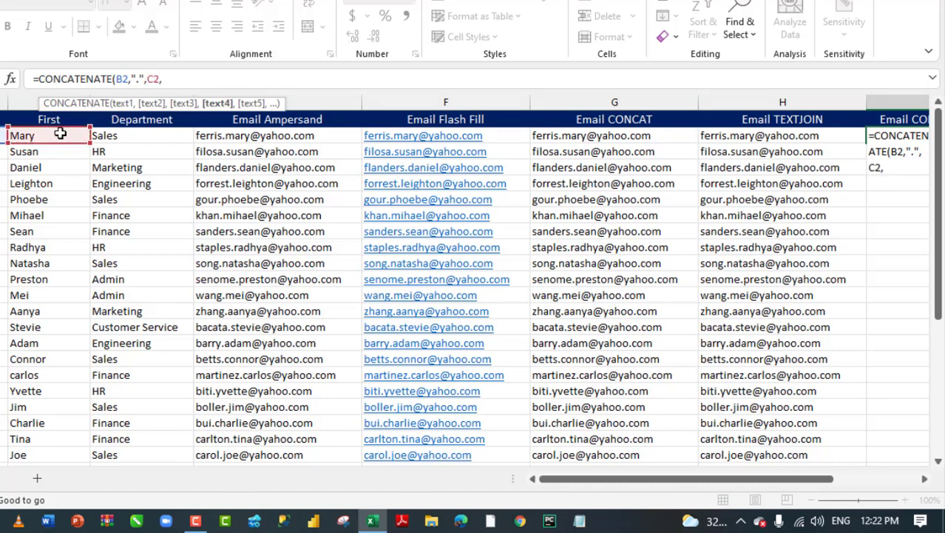
text("@yahoo.c)
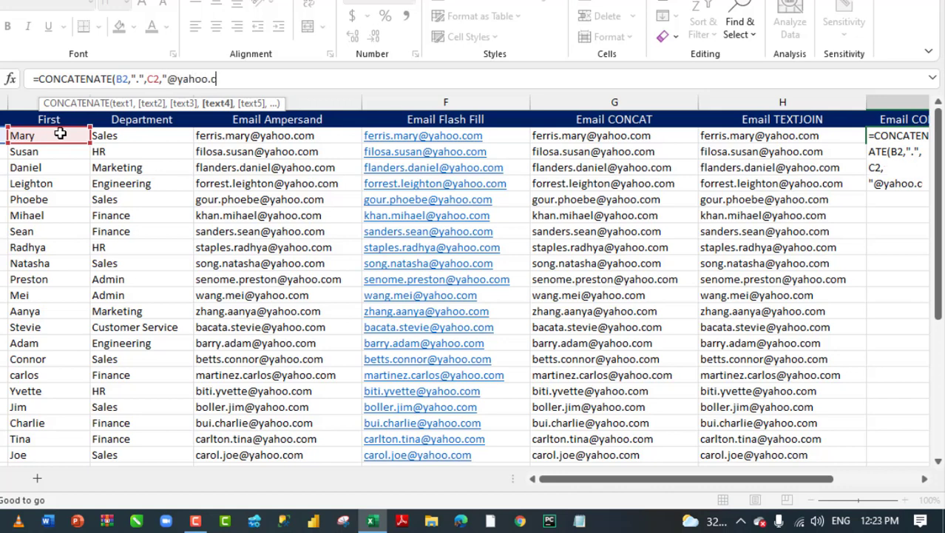
text(om"))
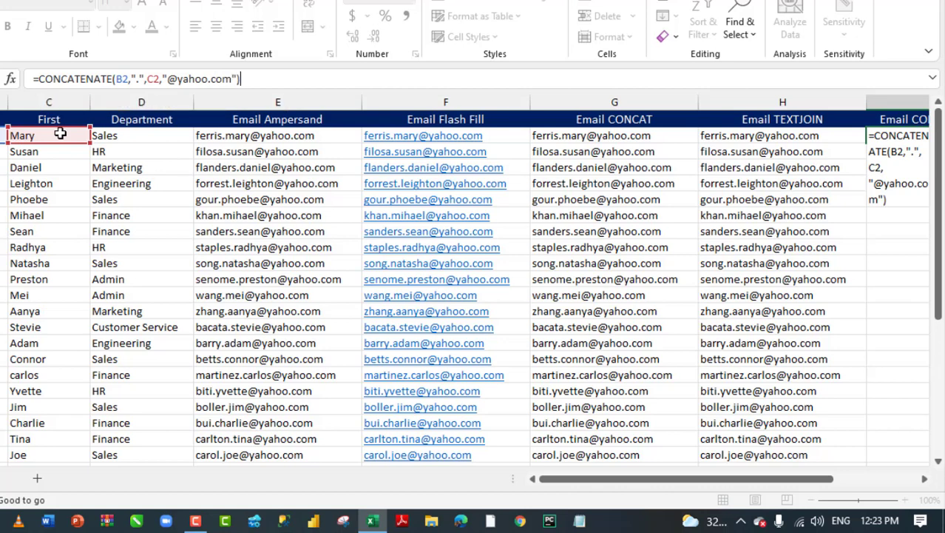
click(39, 81)
text(lower)
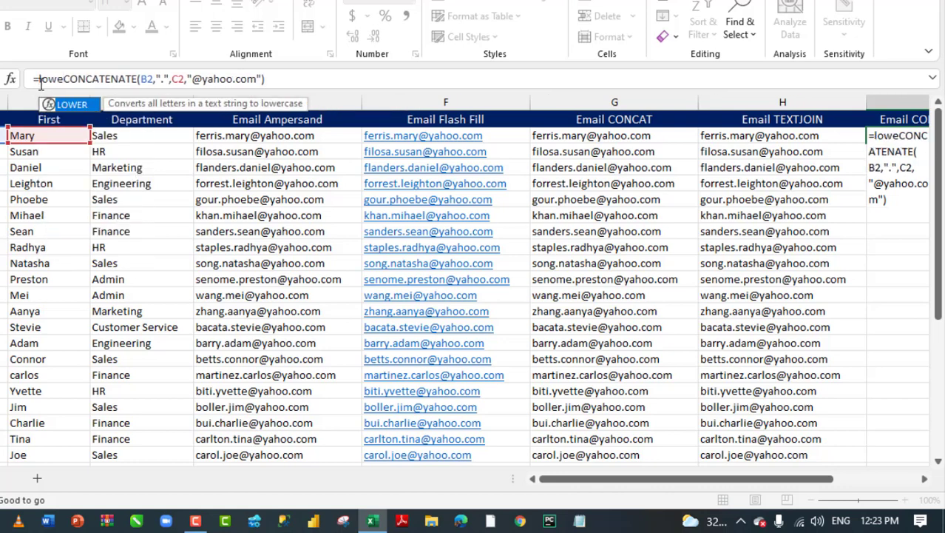
key(Tab)
click(293, 79)
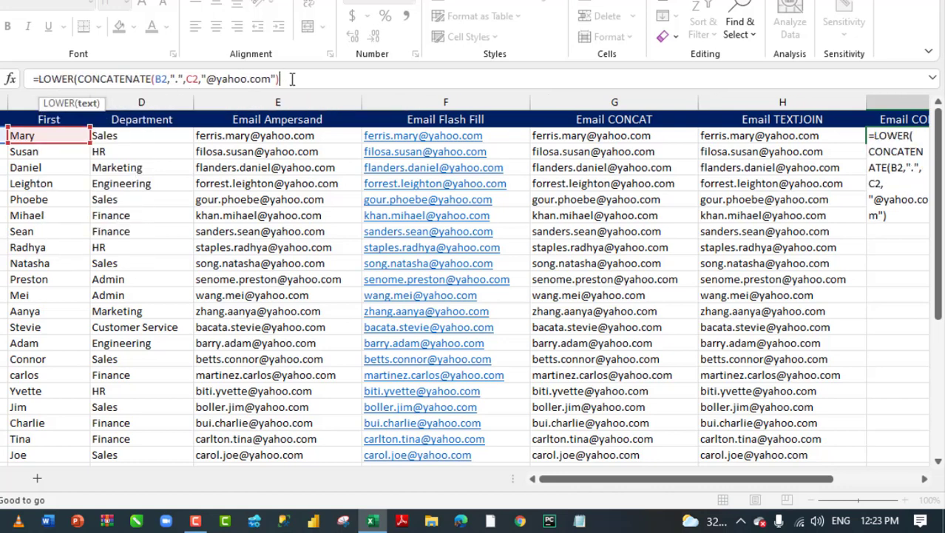
text())
key(ctrl+Return)
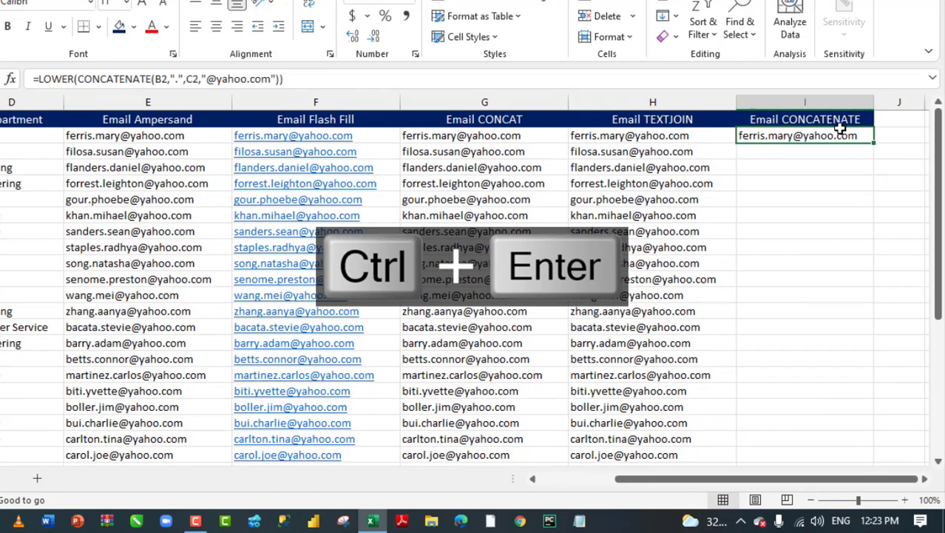
Fill column I with the CONCATENATE formula, check H5 and I8, and begin creating a table.
double_click(875, 141)
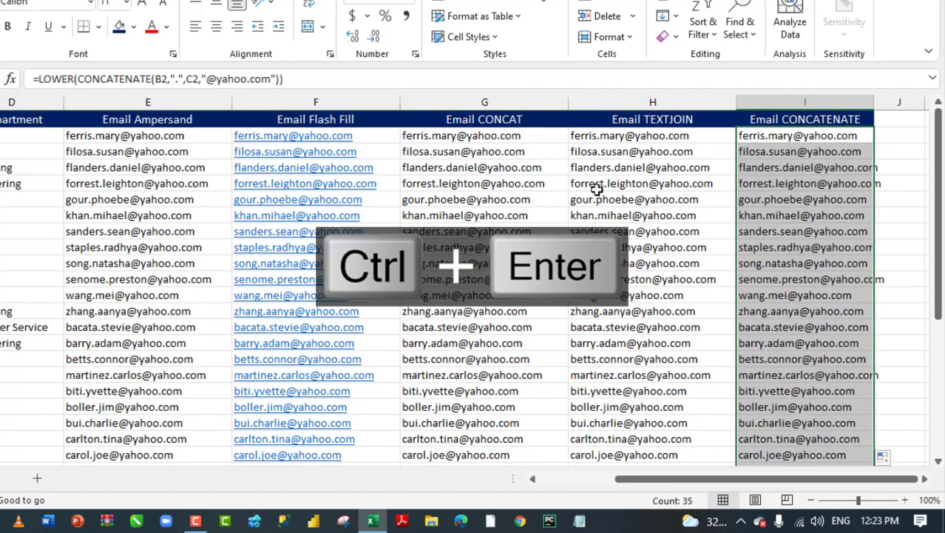
click(596, 190)
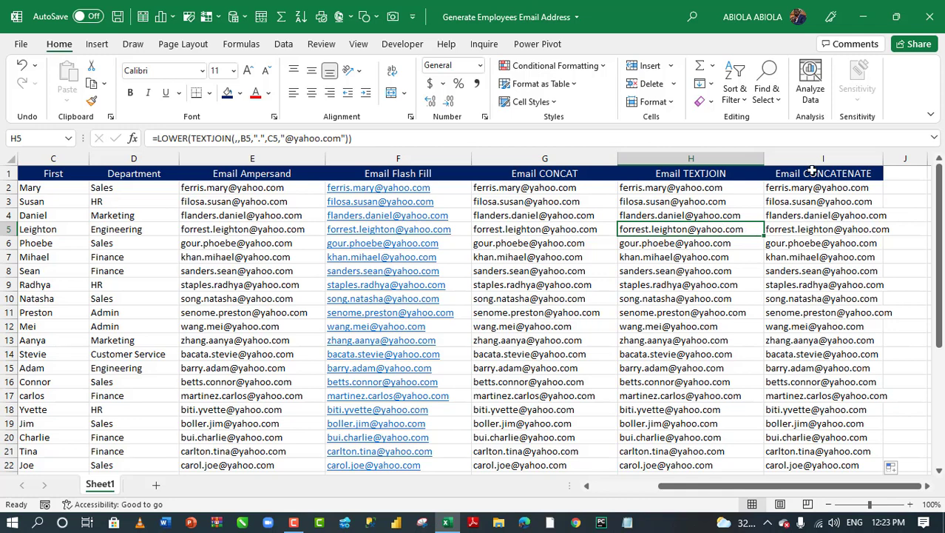
click(815, 267)
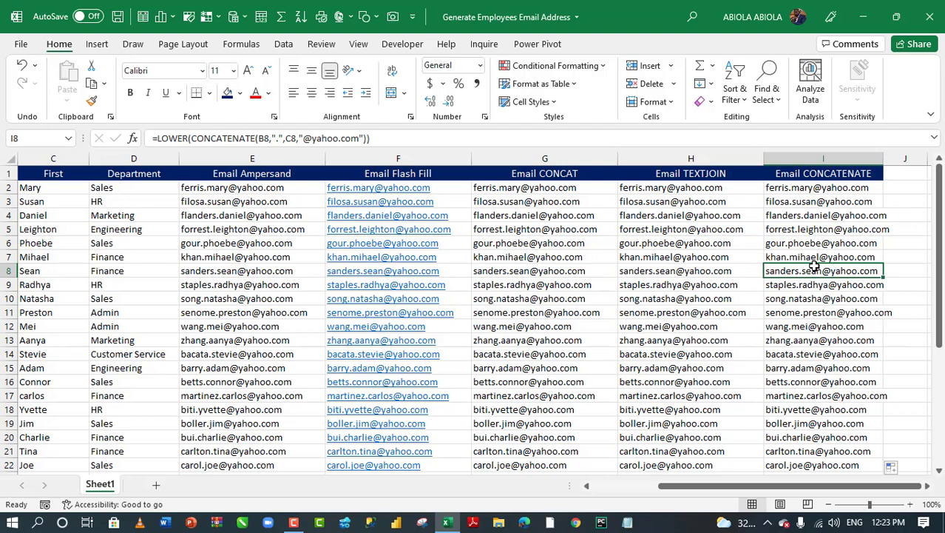
key(ctrl+t)
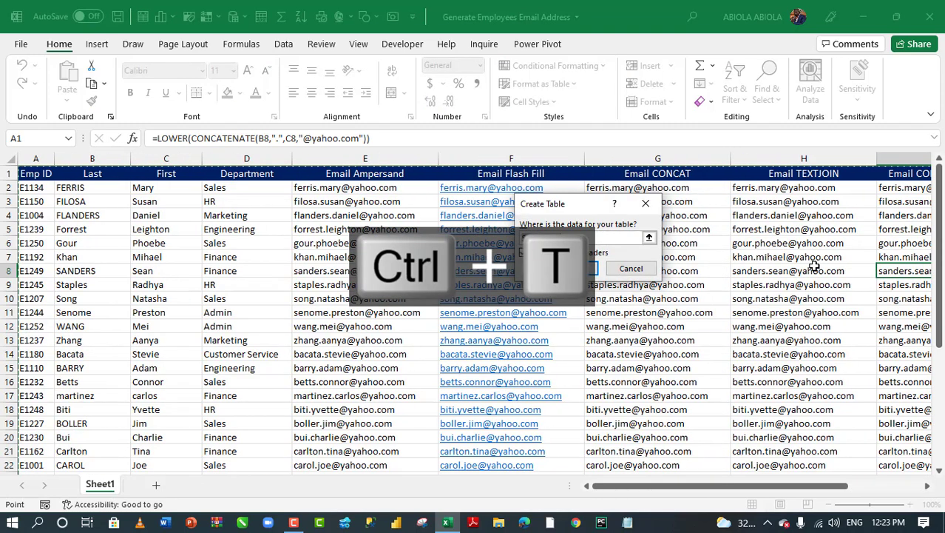
Create Table1 from the employee data and load it via Get Data from Sheet.
key(Return)
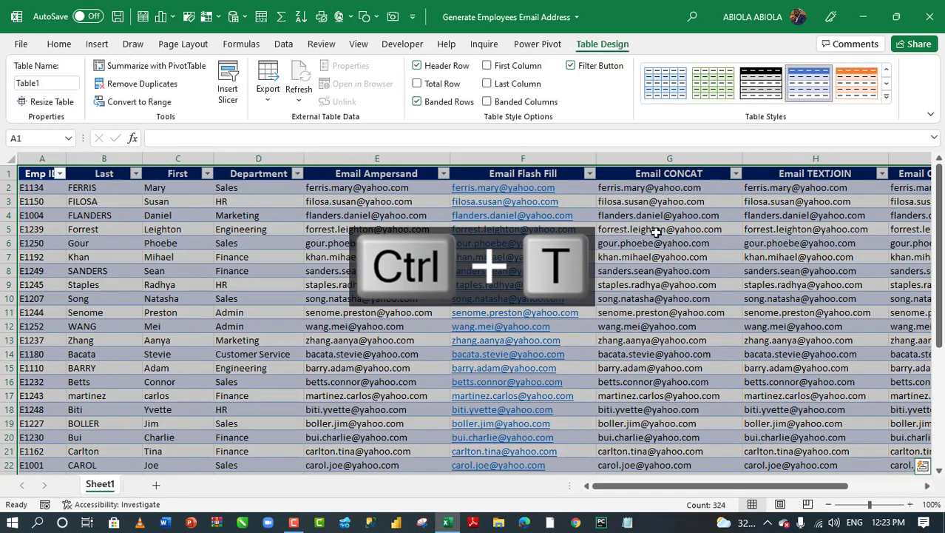
right_click(325, 220)
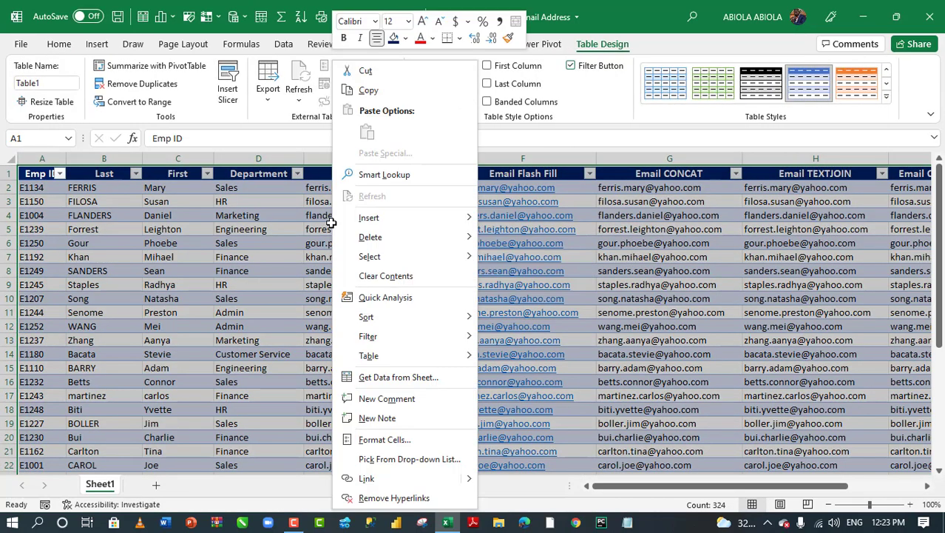
click(383, 376)
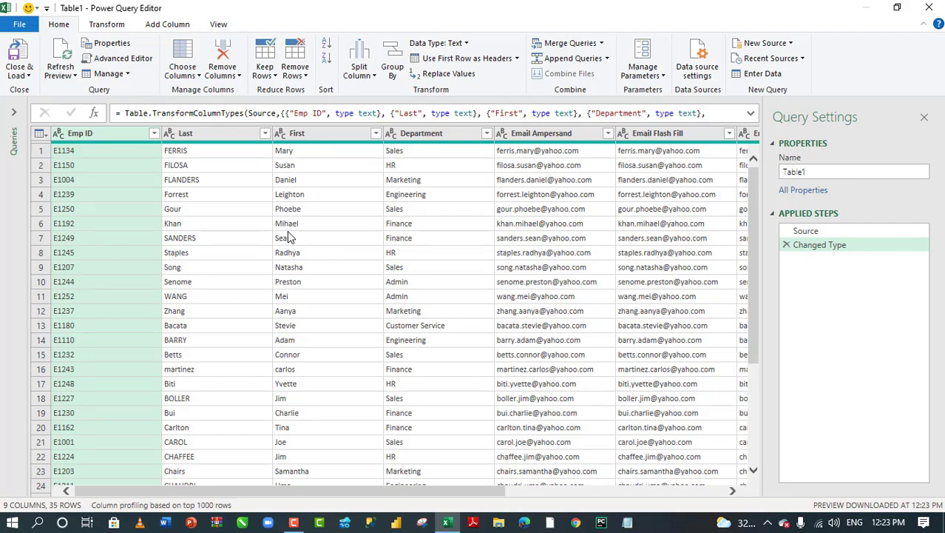
Add a custom column from the Add Column tab and name it Email PQ.
click(169, 25)
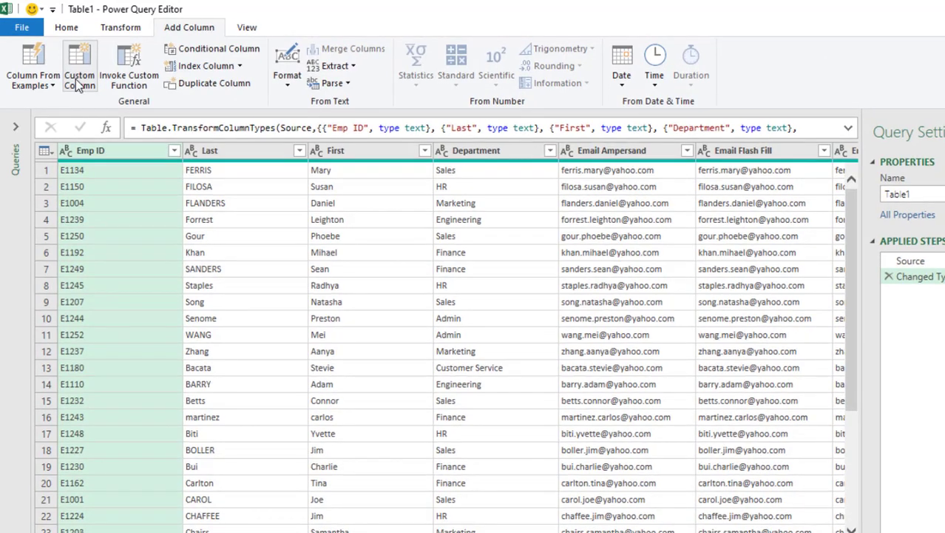
click(78, 85)
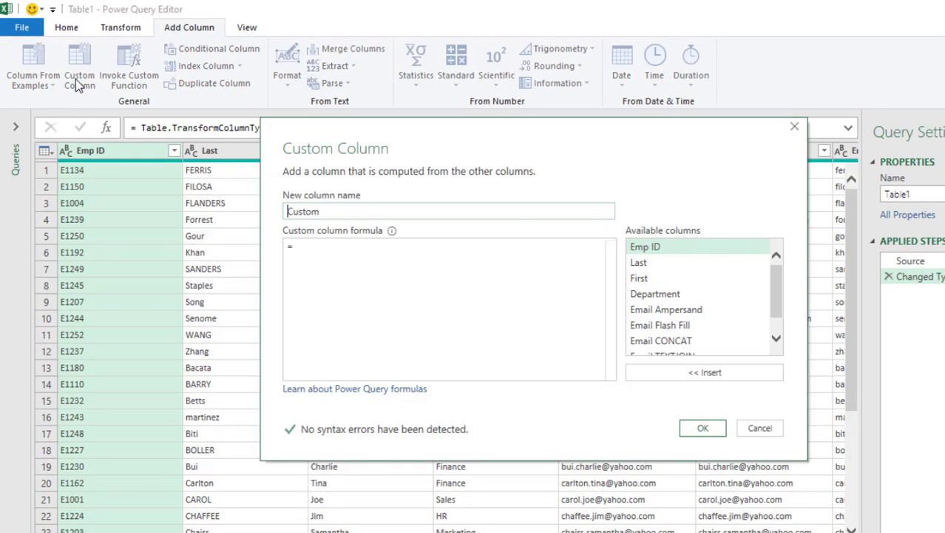
drag(325, 210, 205, 211)
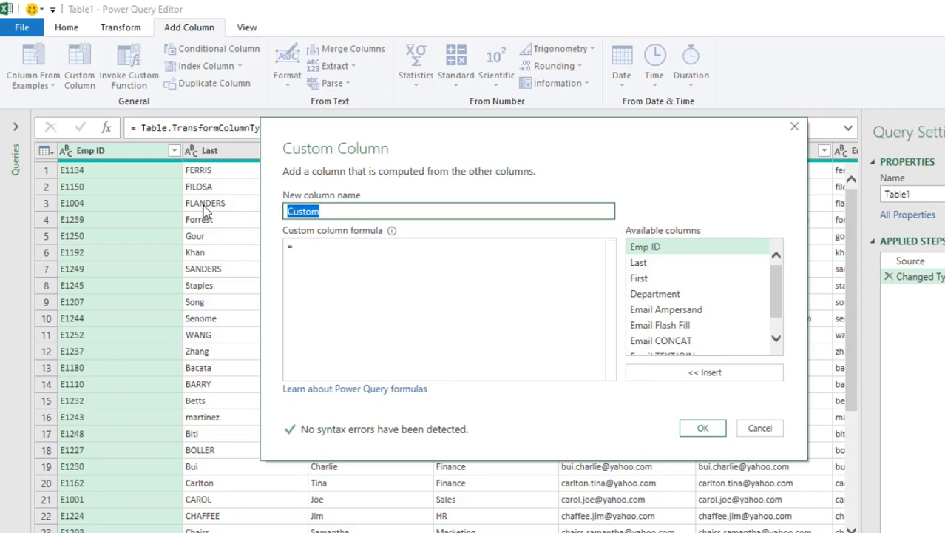
text(Email PW)
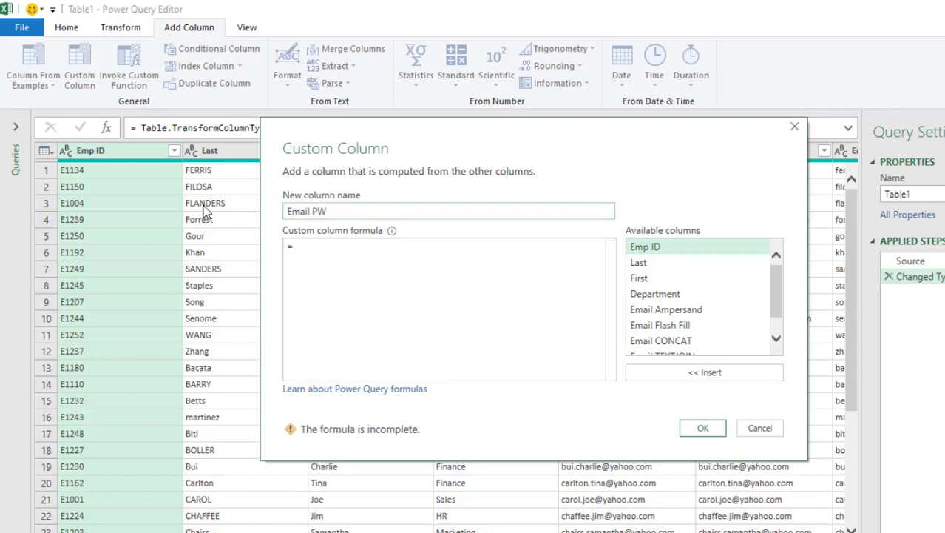
key(BackSpace)
text(Q)
Begin the Email PQ formula with Text.Combine.
click(317, 253)
text(Text.combine)
click(422, 393)
click(316, 246)
key(BackSpace)
key(BackSpace)
key(BackSpace)
key(BackSpace)
click(372, 251)
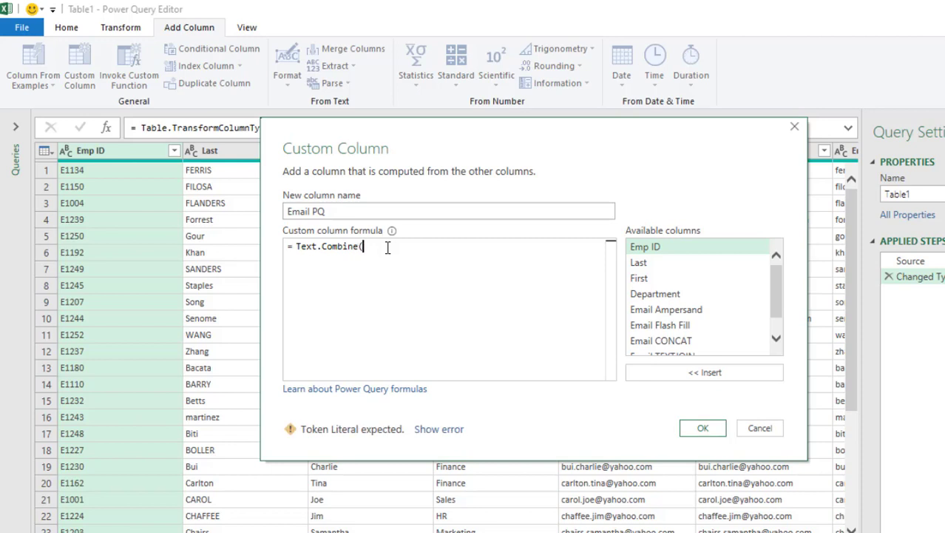
text(()
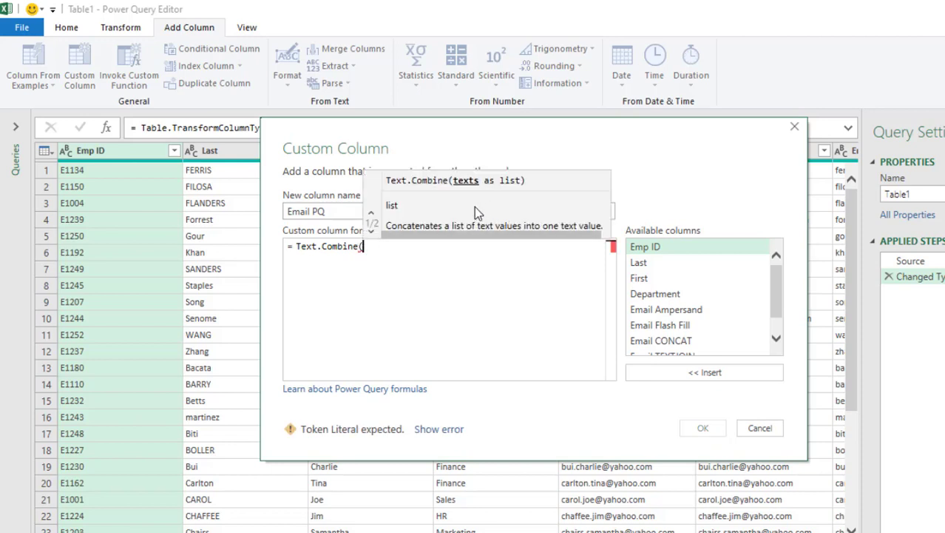
text({)
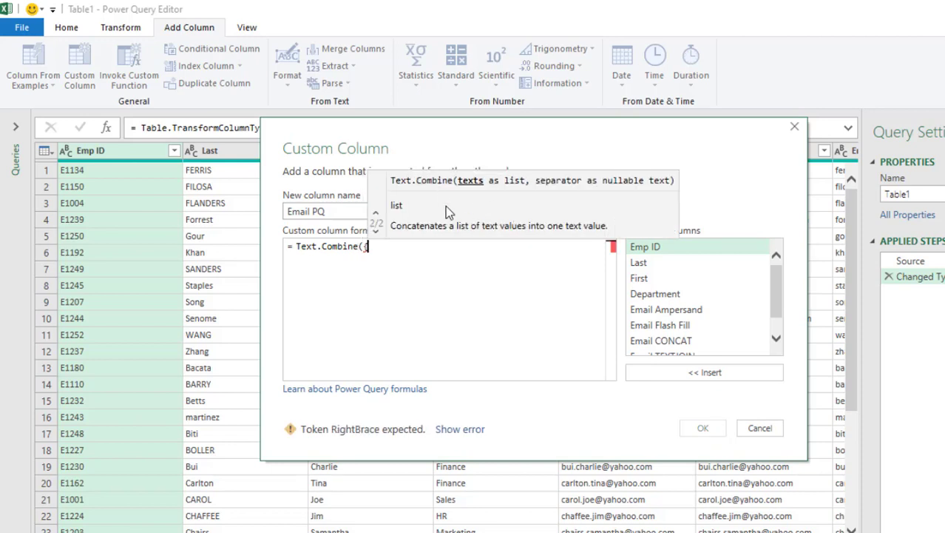
double_click(660, 264)
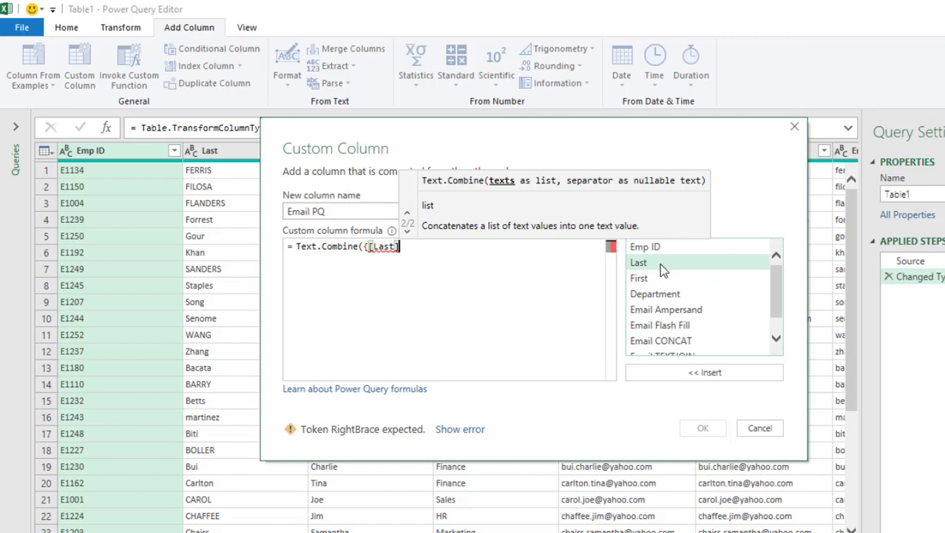
text(,)
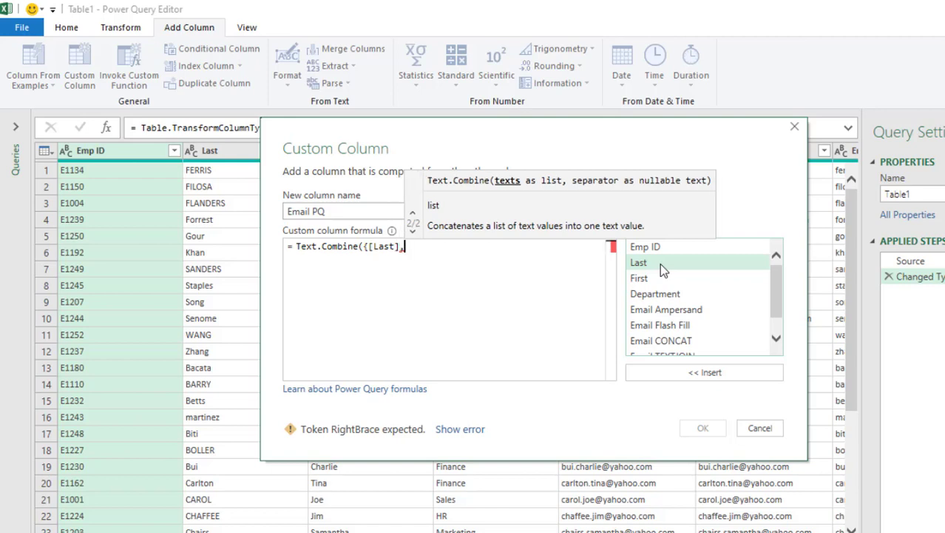
text(".)
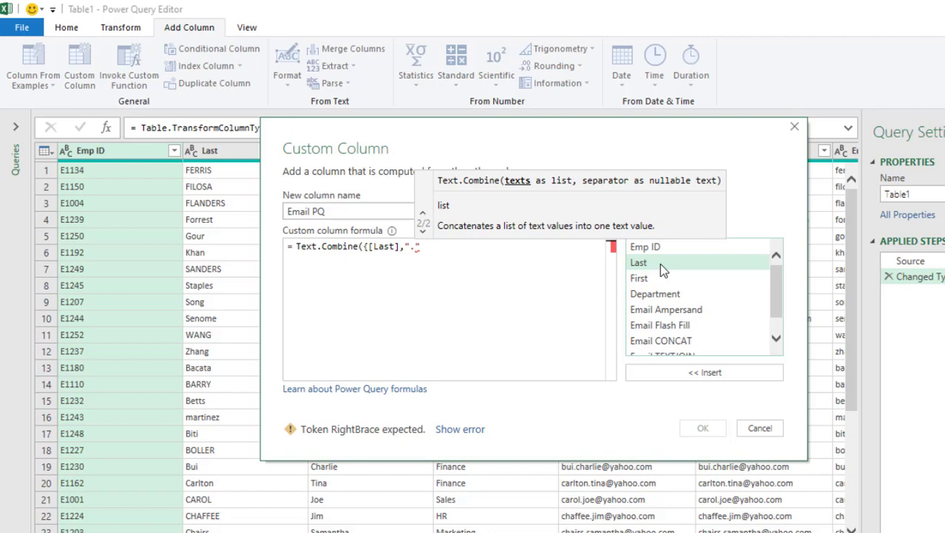
text(",)
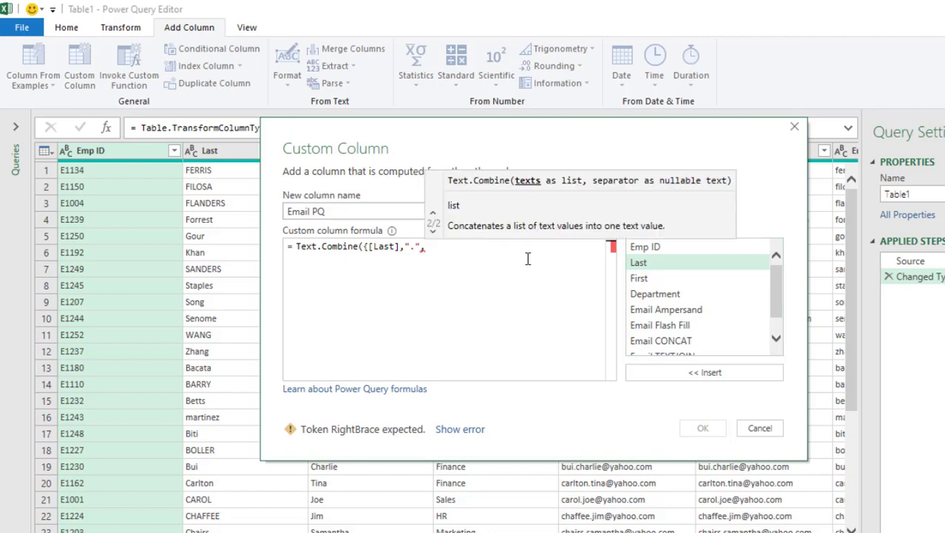
double_click(649, 278)
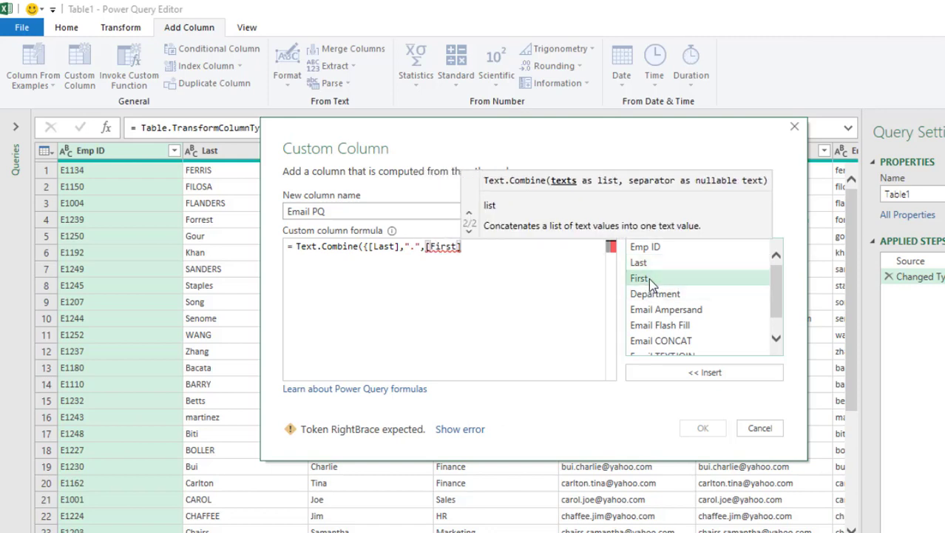
text(,")
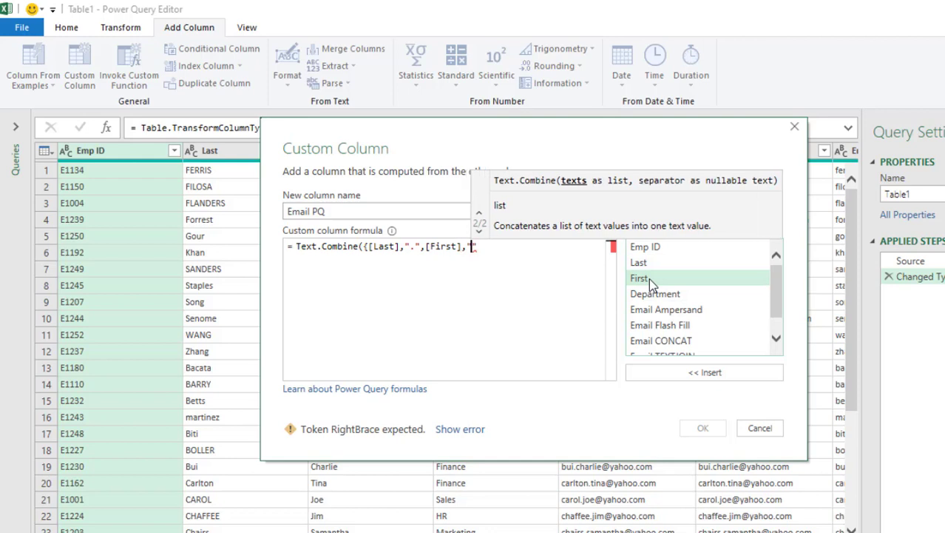
text(@)
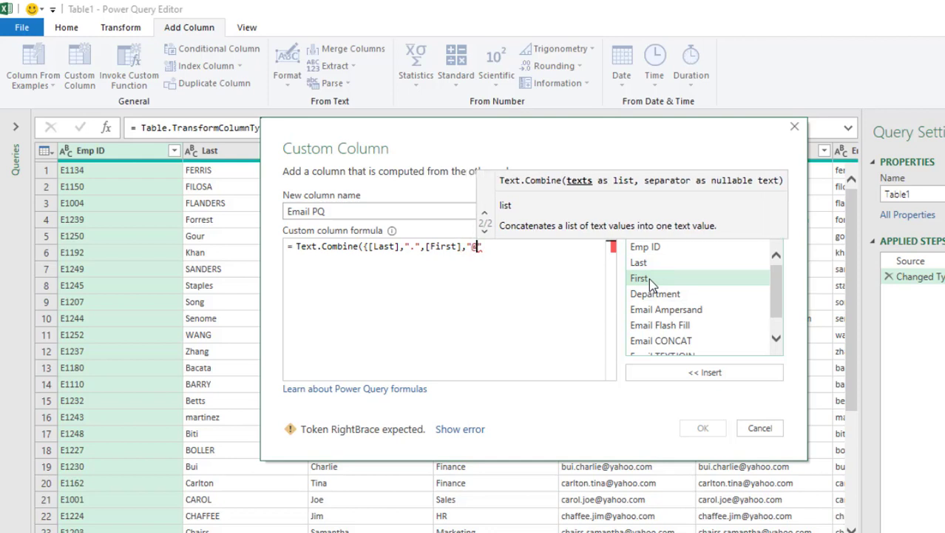
text(ya)
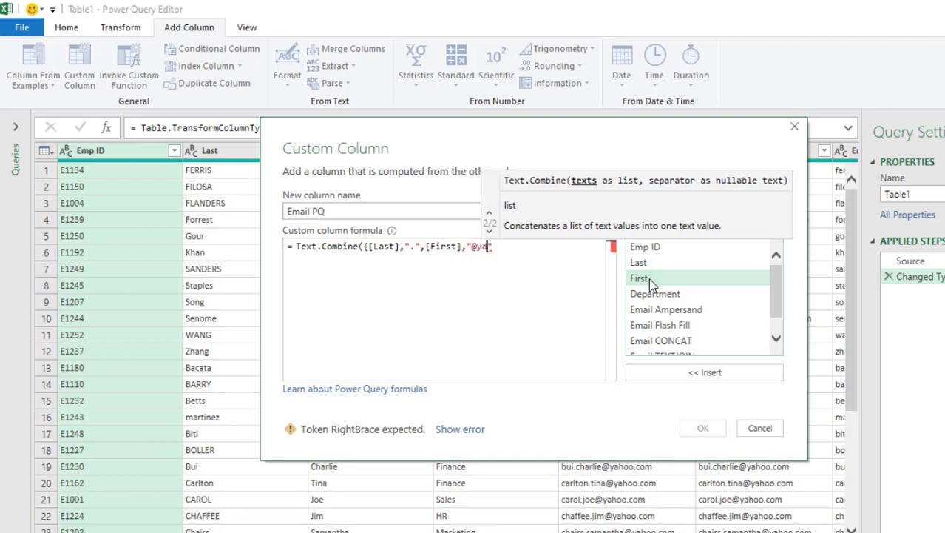
text(hoo.com")
click(560, 249)
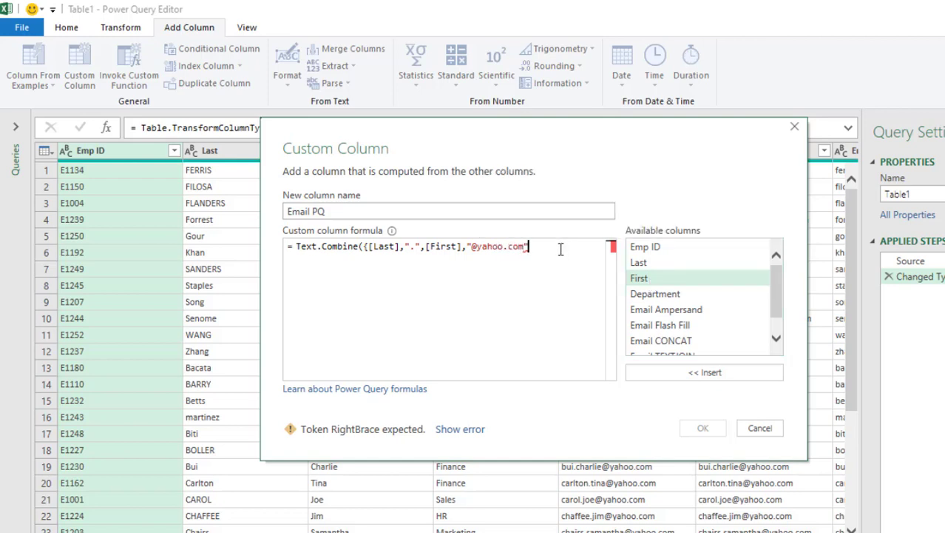
text(})
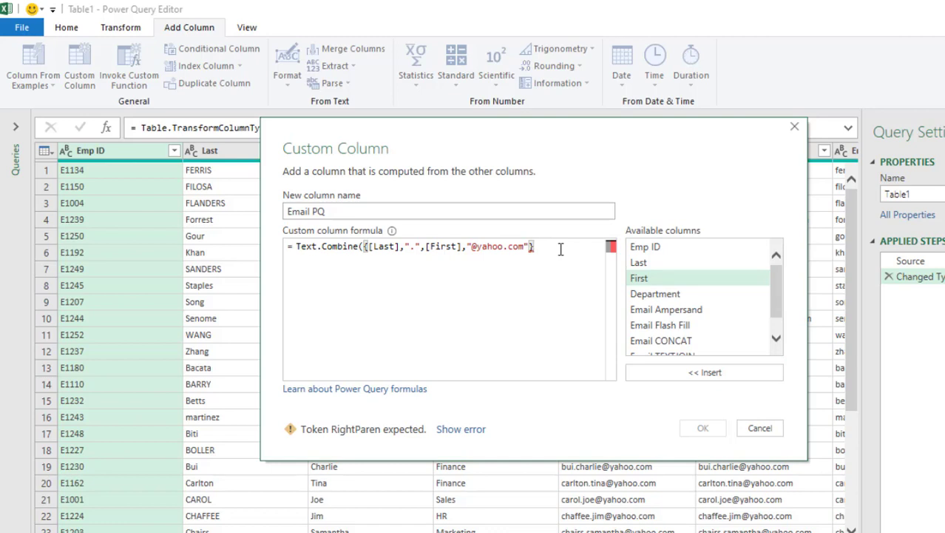
text())
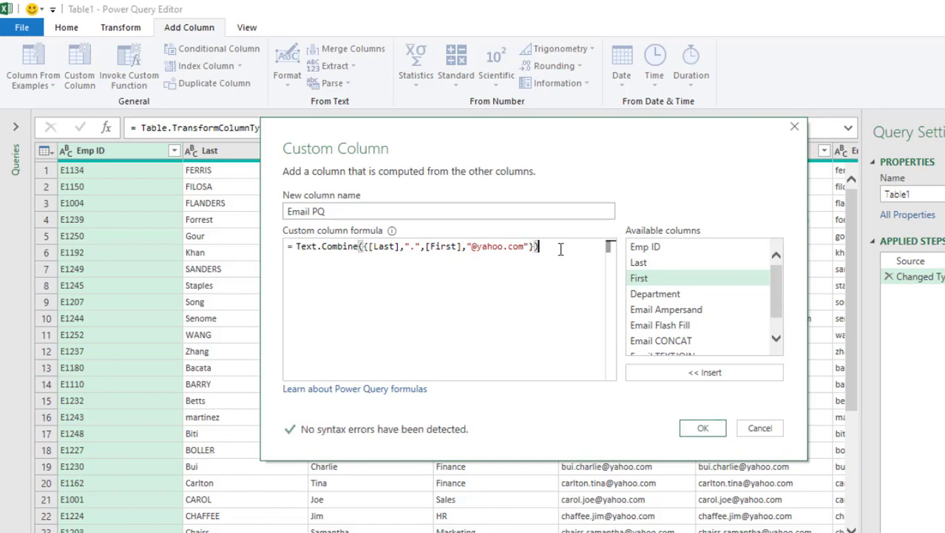
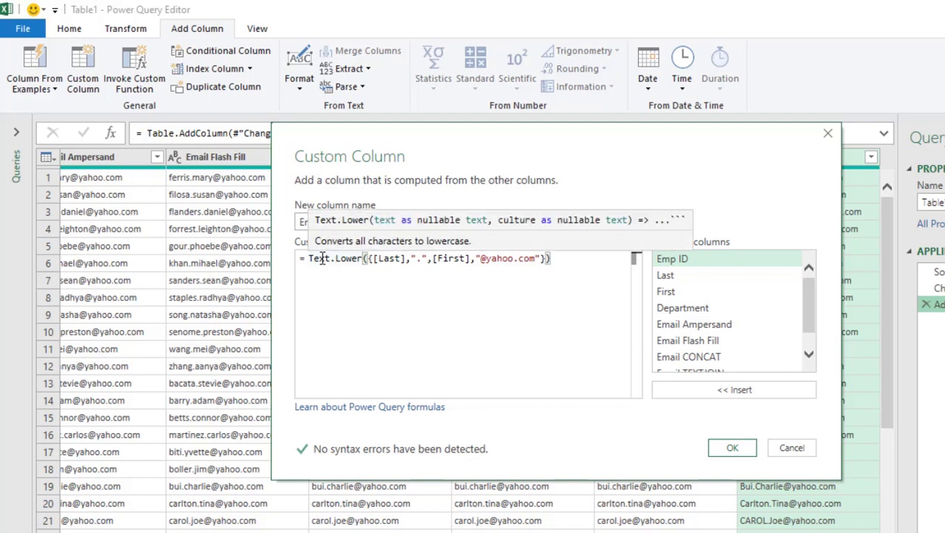
text(text.)
key(Delete)
text(co)
key(Tab)
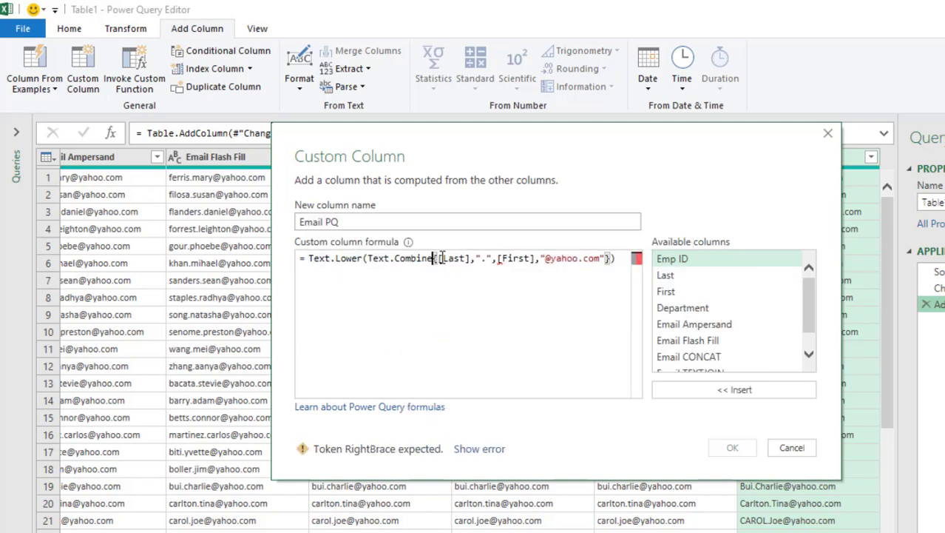
text({)
click(626, 263)
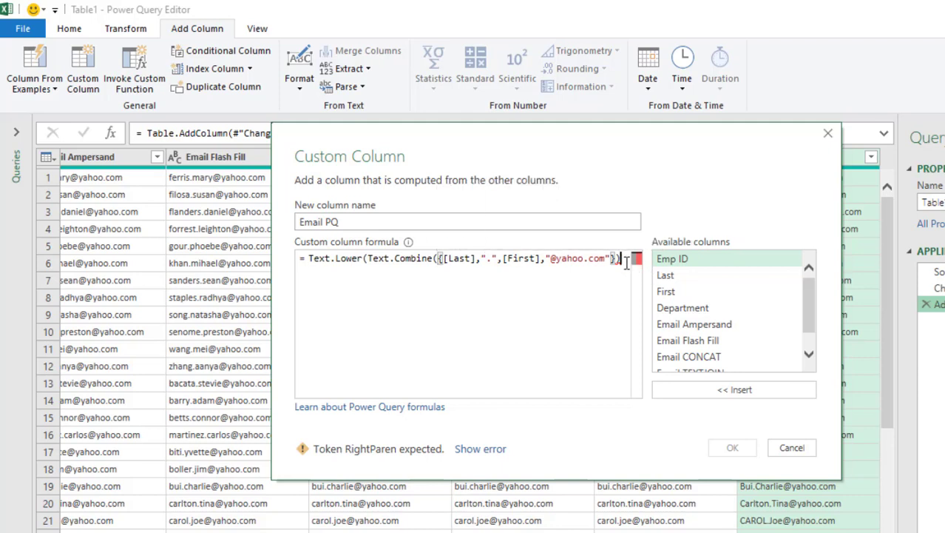
text())
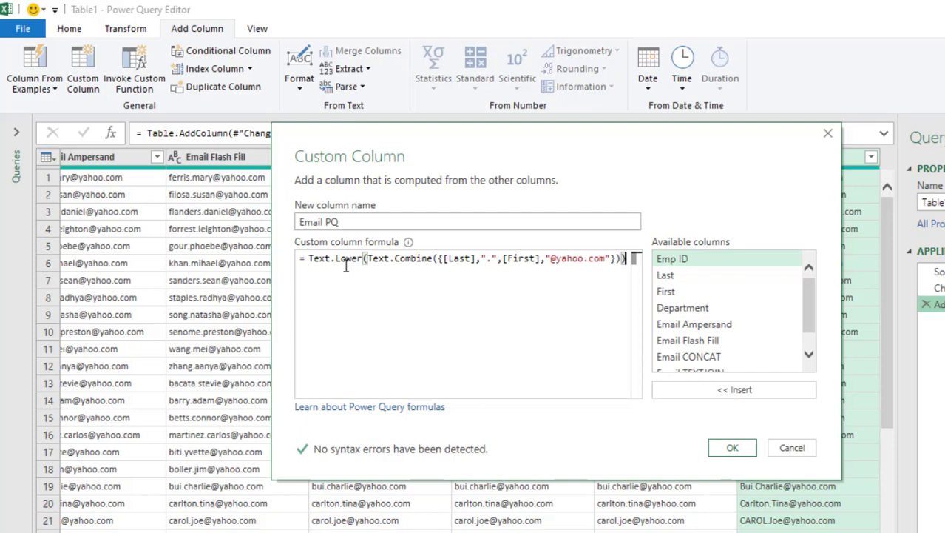
click(729, 448)
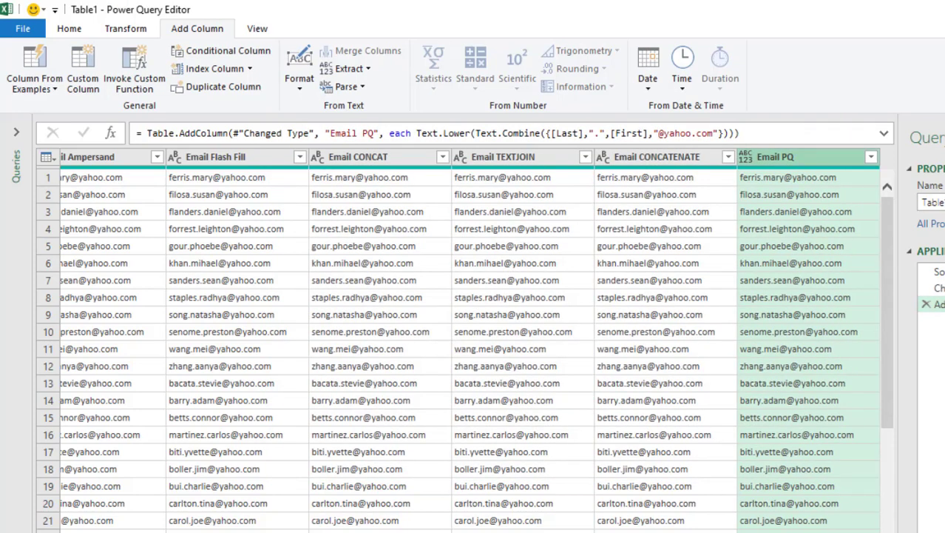
Set Email PQ's type to Text and remove columns Emp ID through Email CONCATENATE.
click(746, 157)
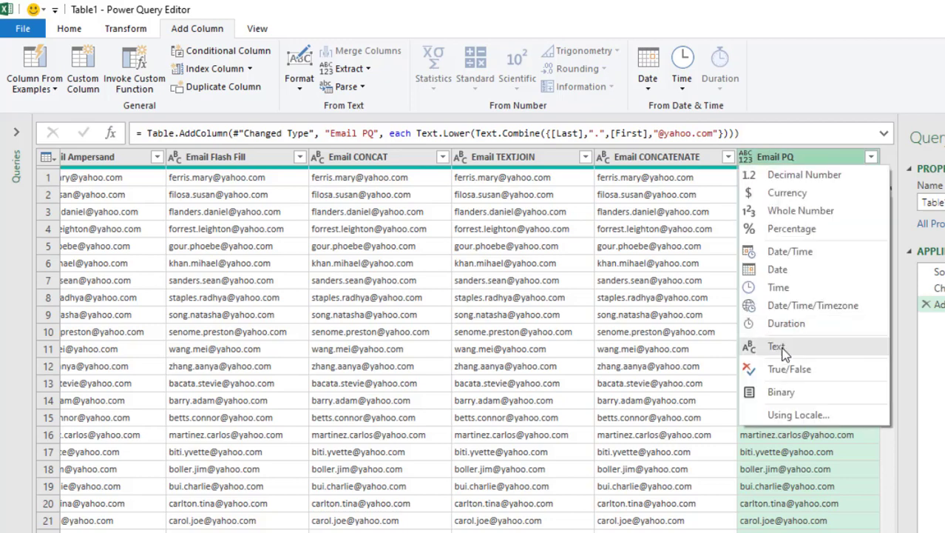
click(778, 346)
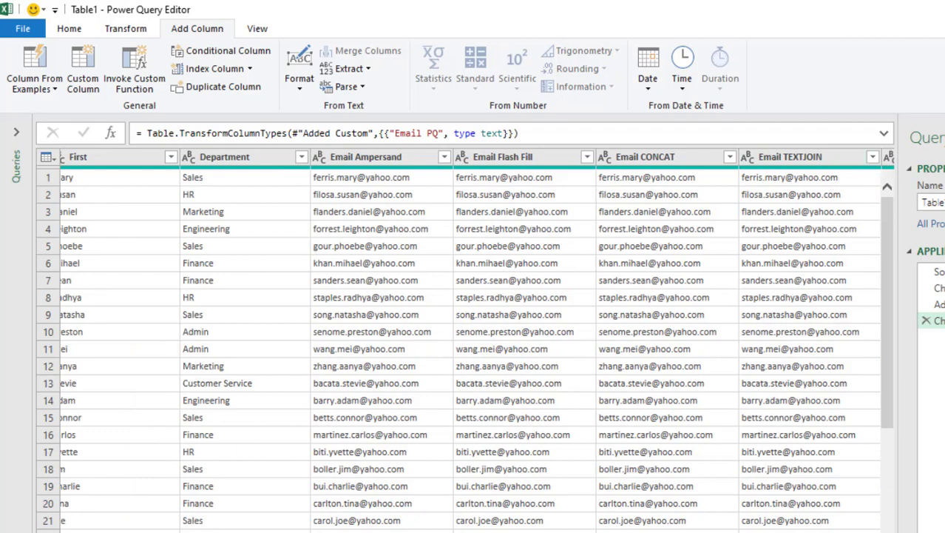
scroll(86, 168, left, 5)
click(128, 163)
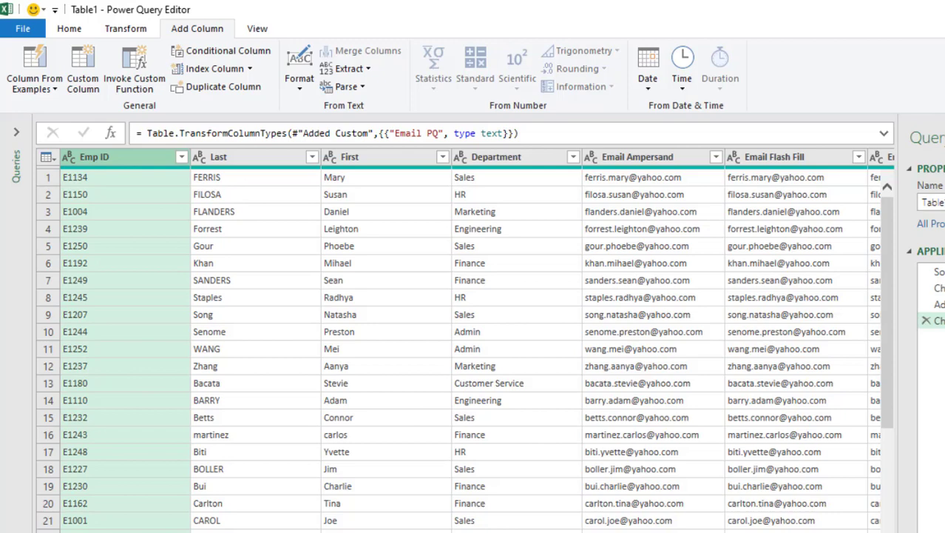
scroll(466, 340, right, 6)
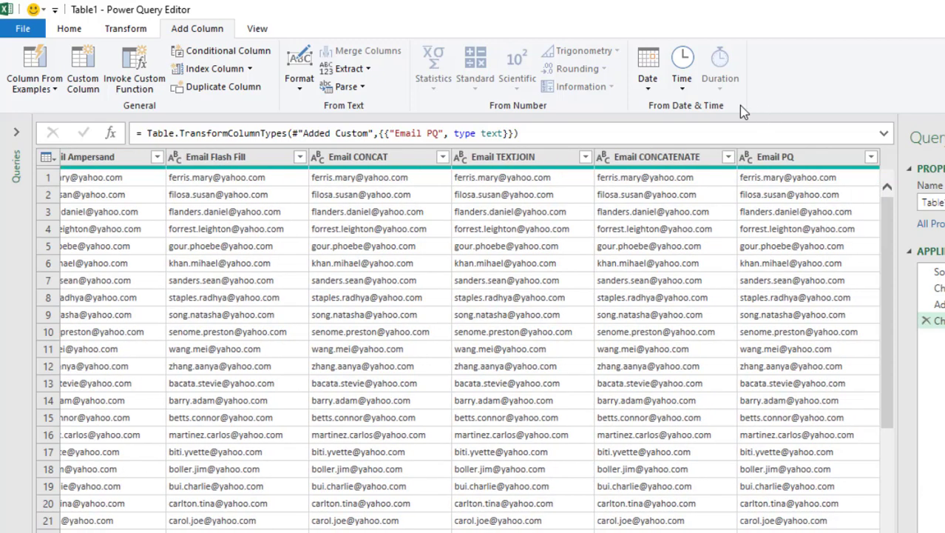
shift+click(676, 164)
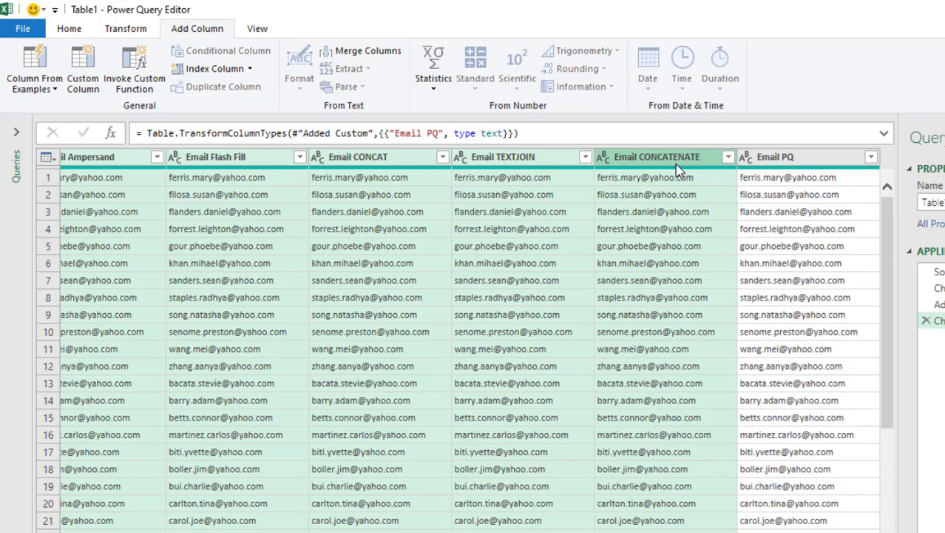
right_click(676, 166)
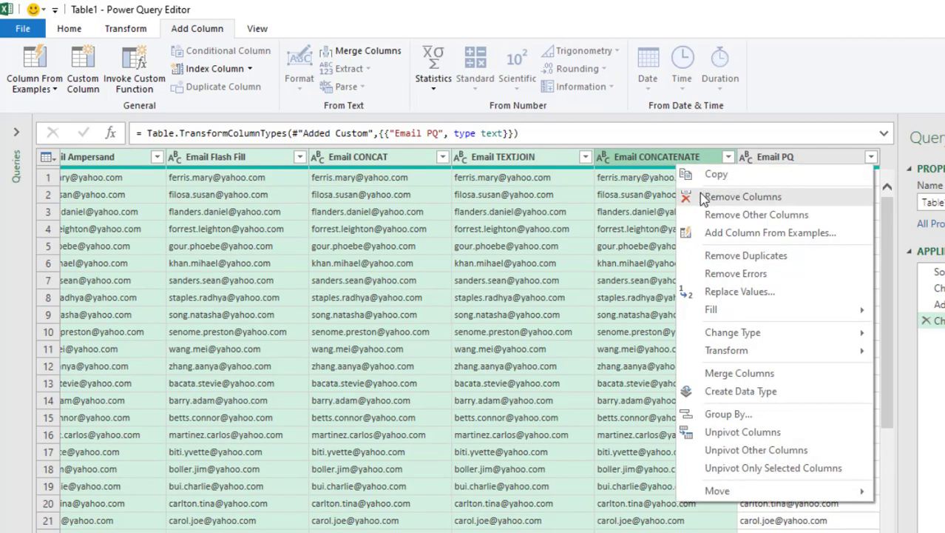
click(742, 197)
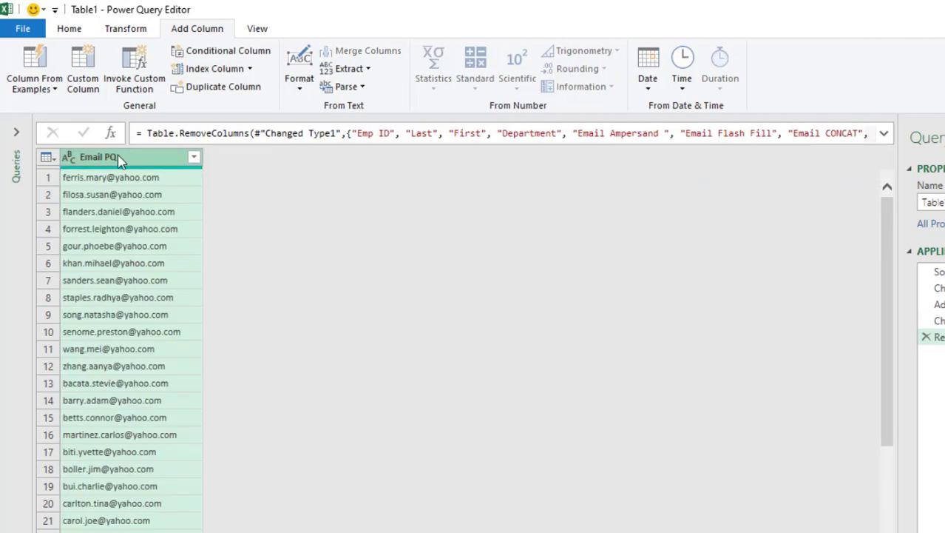
Load the query via Close & Load To into the existing worksheet at J1, then check cell J6.
click(77, 28)
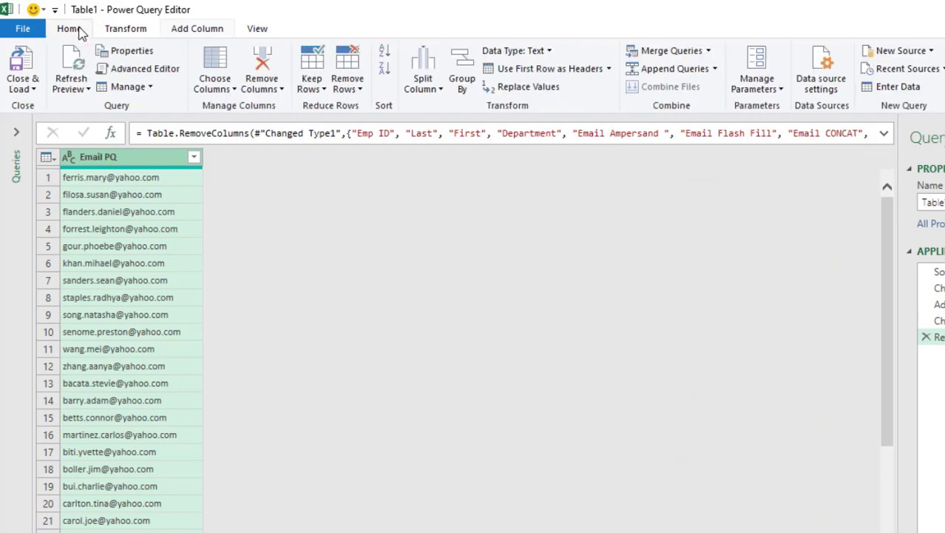
click(29, 87)
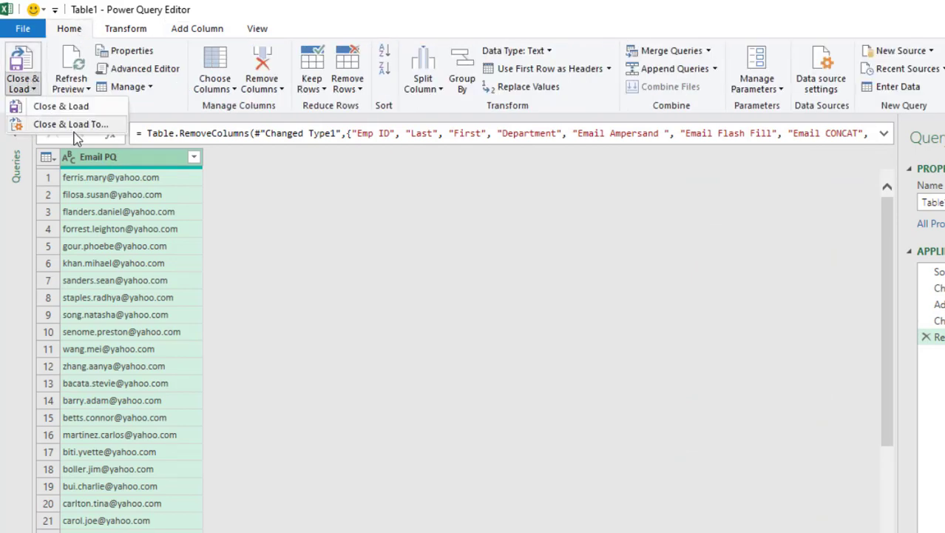
click(84, 127)
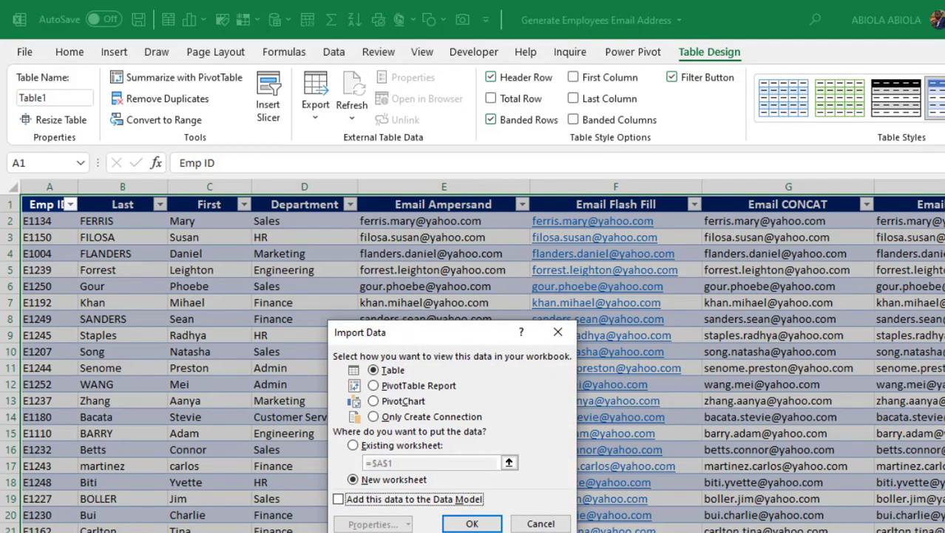
click(354, 445)
key(Right)
key(Right)
key(Right)
key(Right)
key(Right)
key(Right)
key(Right)
key(Right)
key(Right)
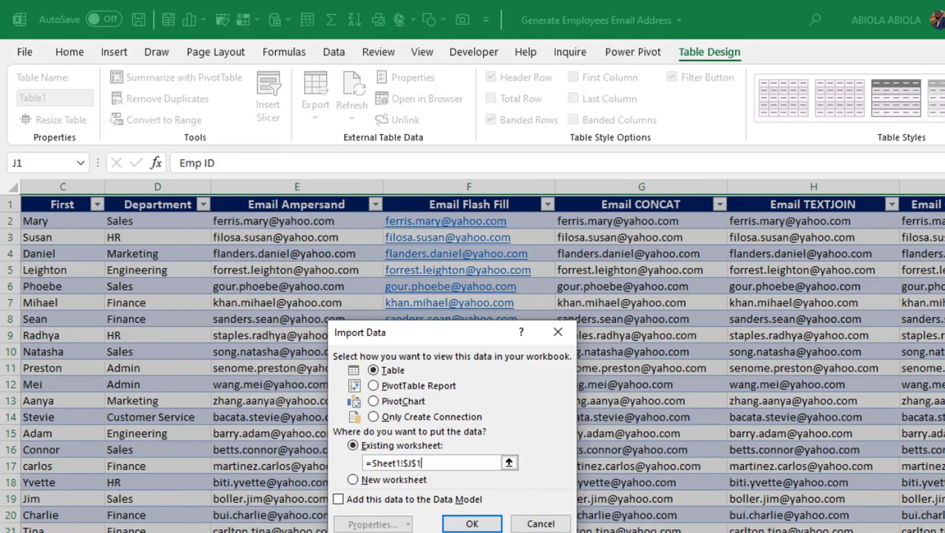
click(454, 526)
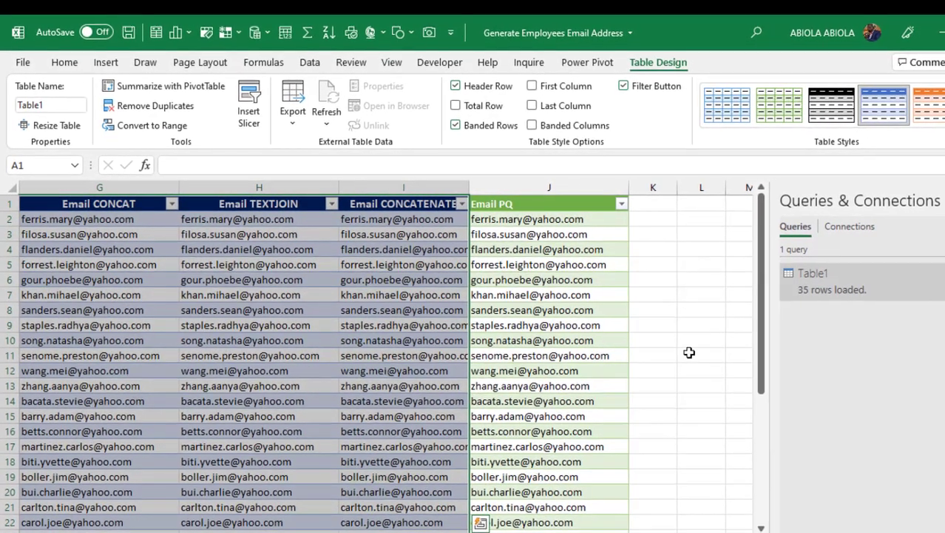
click(553, 282)
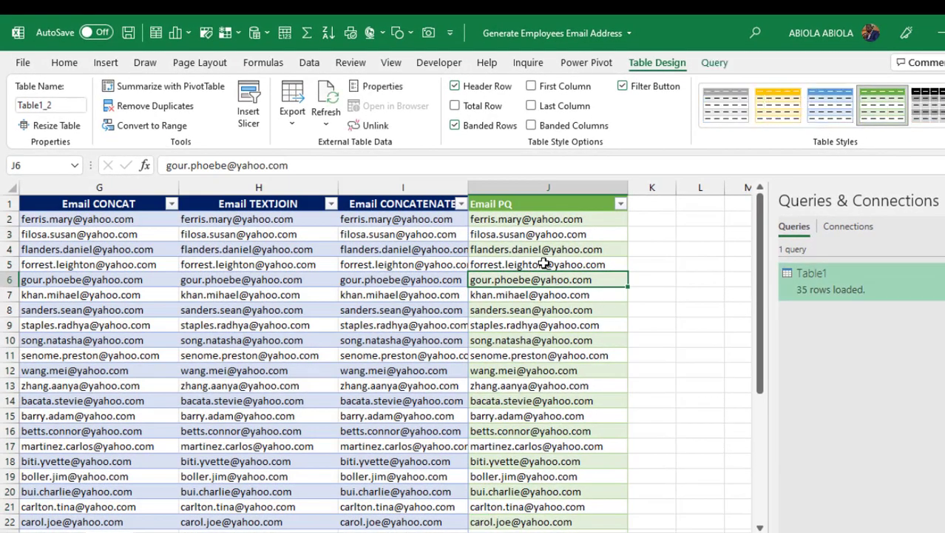